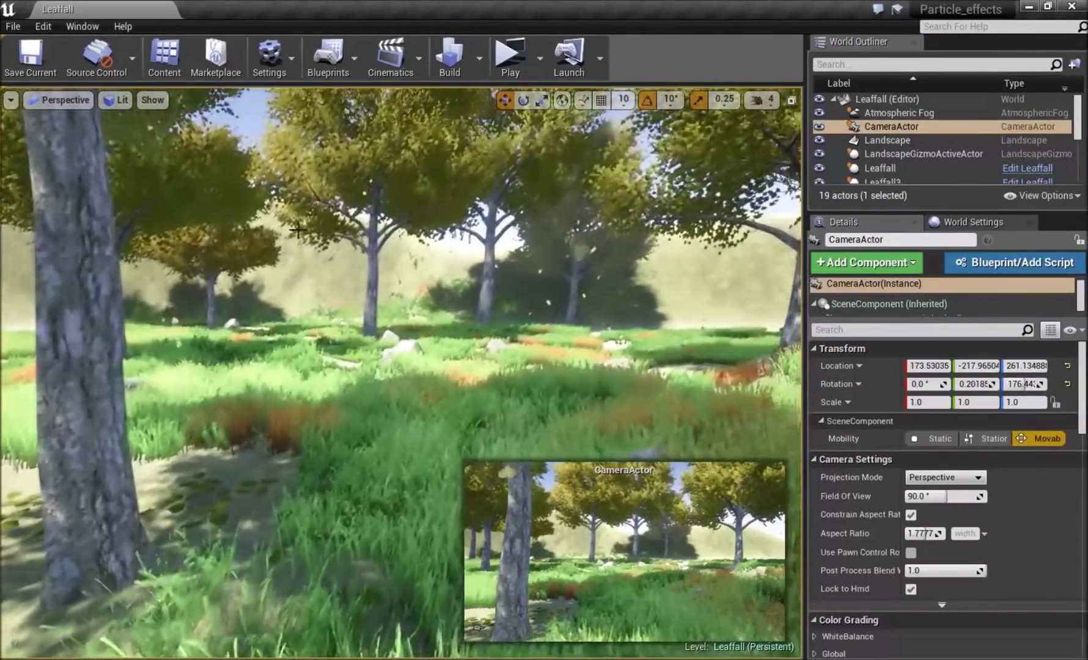
# Open the TexturesCom_Leaves0158 leaf texture from the Leaffall folder to examine its transparent cutout.
pyautogui.press('d')
pyautogui.moveTo(308, 222); pyautogui.dragTo(318, 234, button='right')
pyautogui.moveTo(437, 272); pyautogui.dragTo(430, 262, button='right')
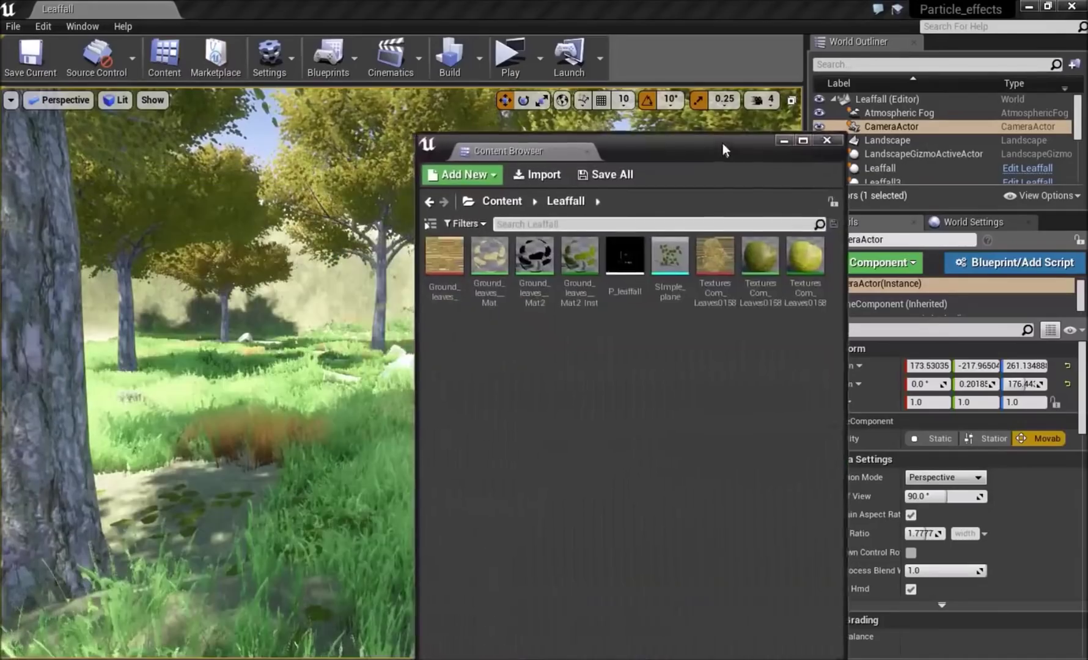
pyautogui.moveTo(722, 145); pyautogui.dragTo(601, 113)
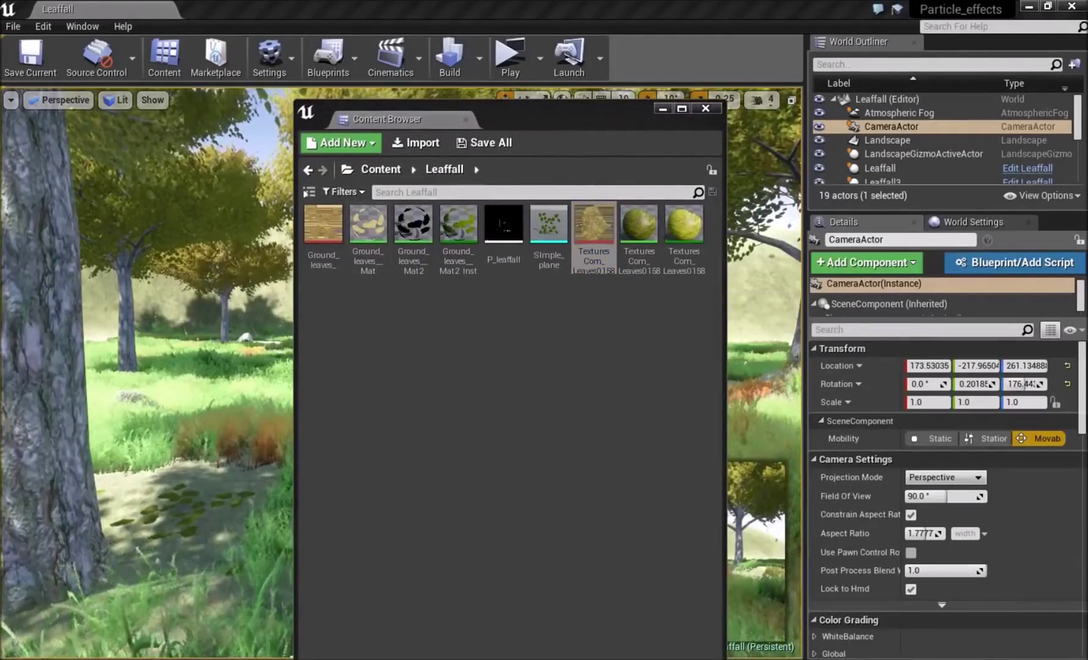
pyautogui.doubleClick(593, 232)
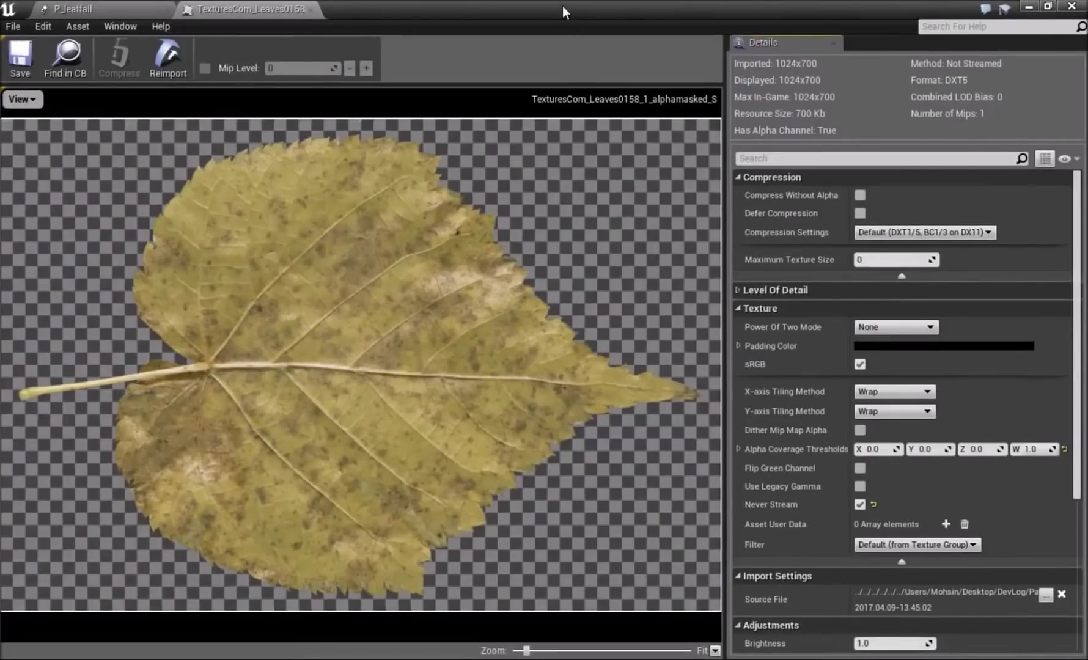
pyautogui.moveTo(562, 5); pyautogui.dragTo(707, 169)
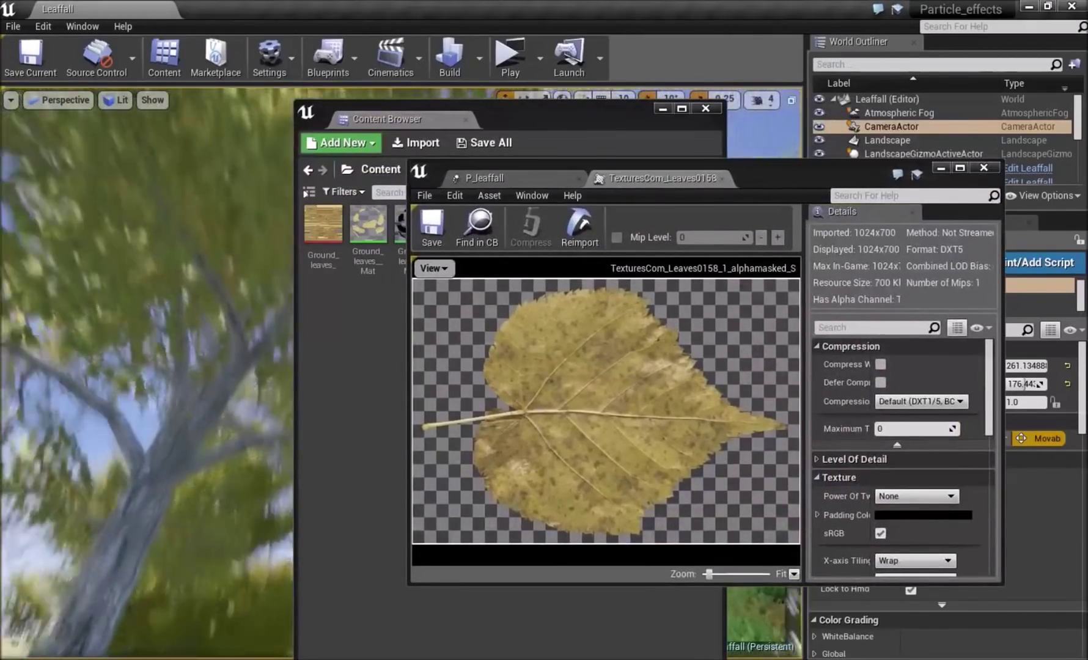
pyautogui.moveTo(791, 172); pyautogui.dragTo(374, 406)
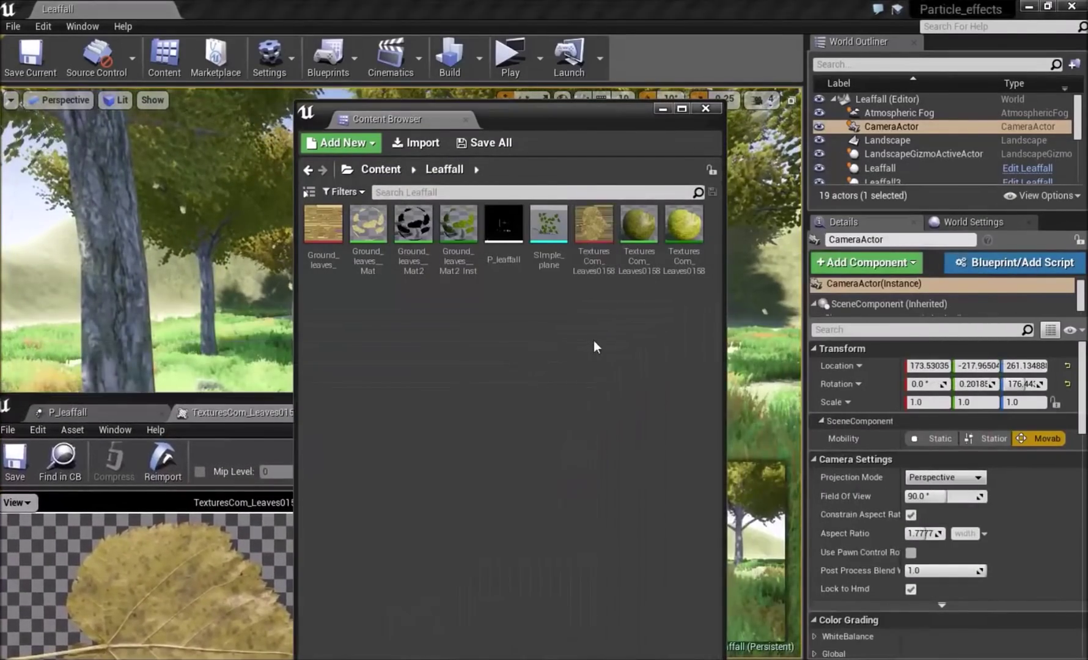
# Create a new folder named Tutorial inside the Leaffall content folder.
pyautogui.rightClick(475, 337)
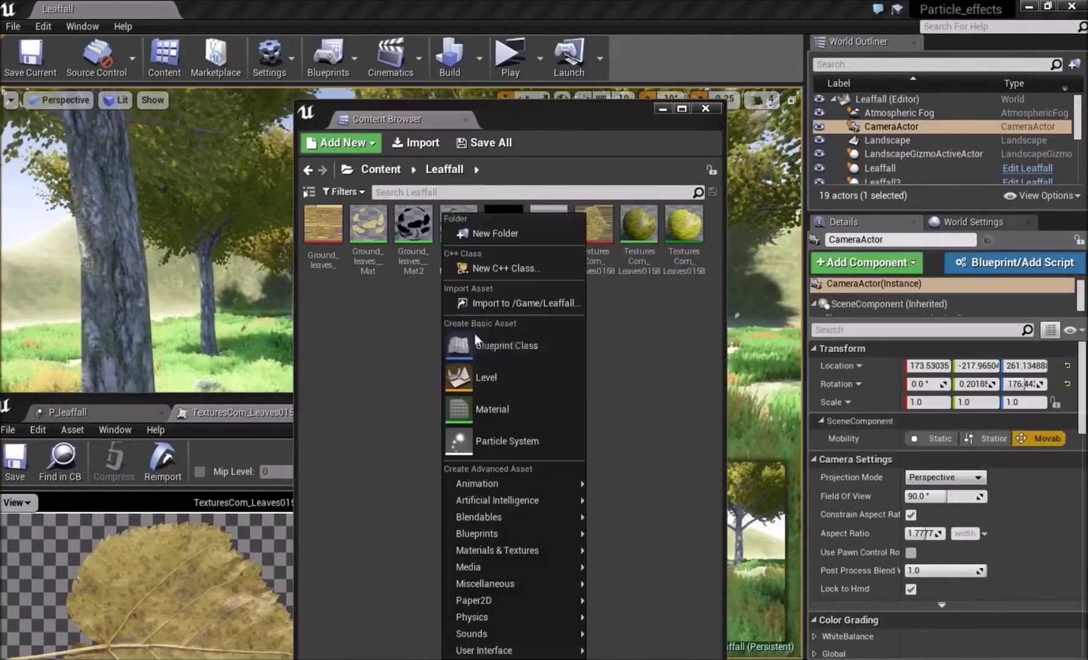
pyautogui.click(485, 232)
pyautogui.write('T')
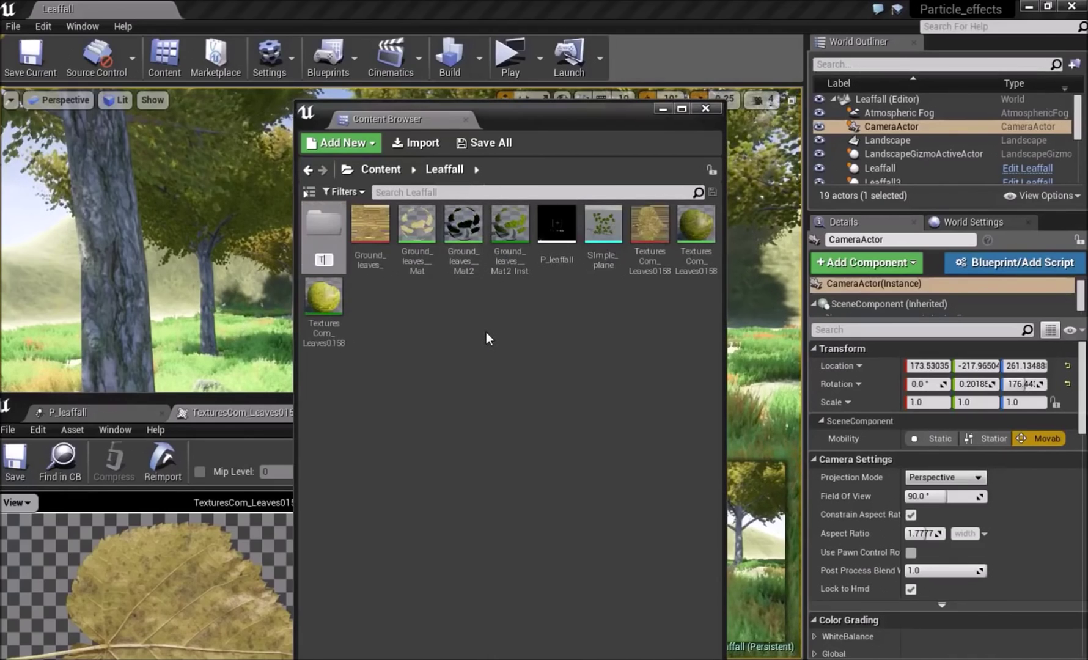
pyautogui.write('utorial')
pyautogui.press('Return')
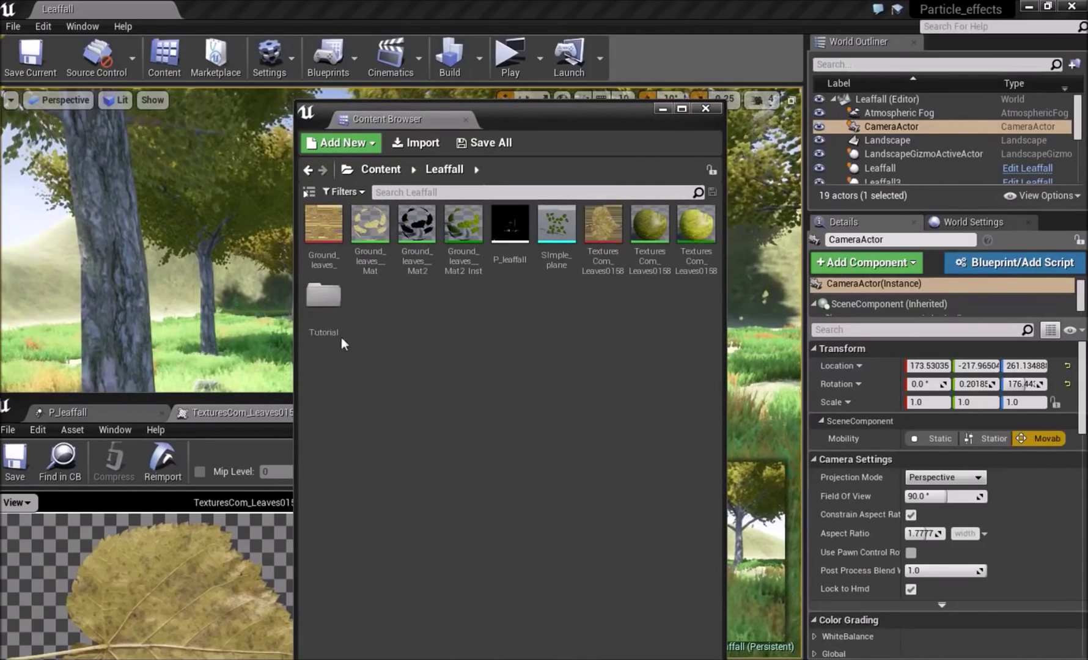
# Put the TexturesCom_Leaves0158 leaf texture into the Tutorial folder and open that folder.
pyautogui.click(614, 257)
pyautogui.moveTo(597, 237); pyautogui.dragTo(326, 311)
pyautogui.click(350, 349)
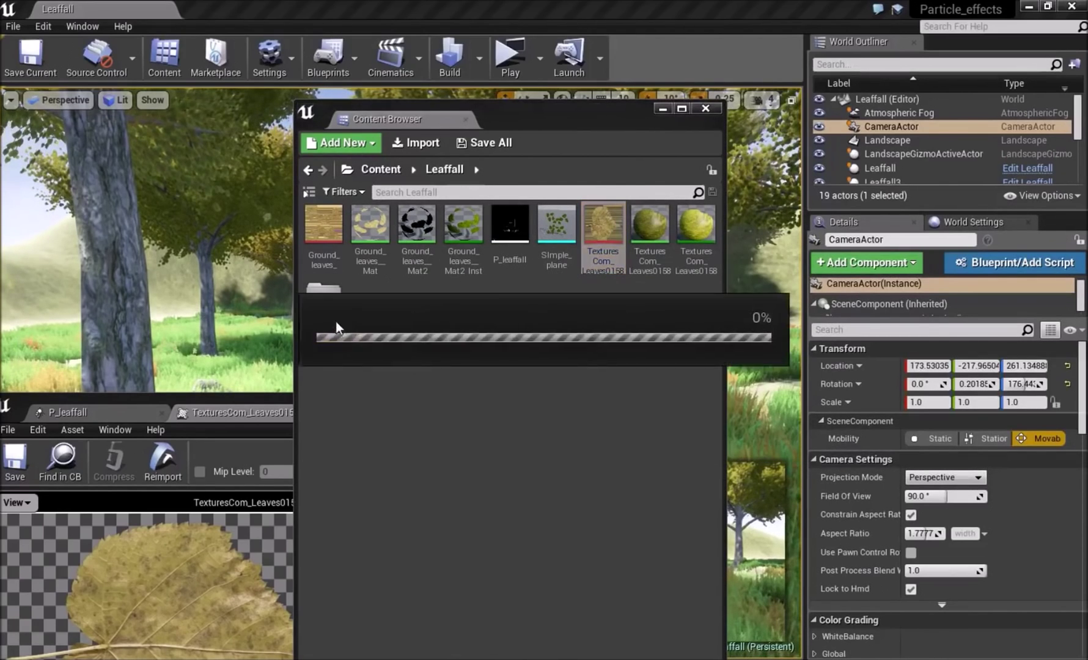
pyautogui.doubleClick(685, 251)
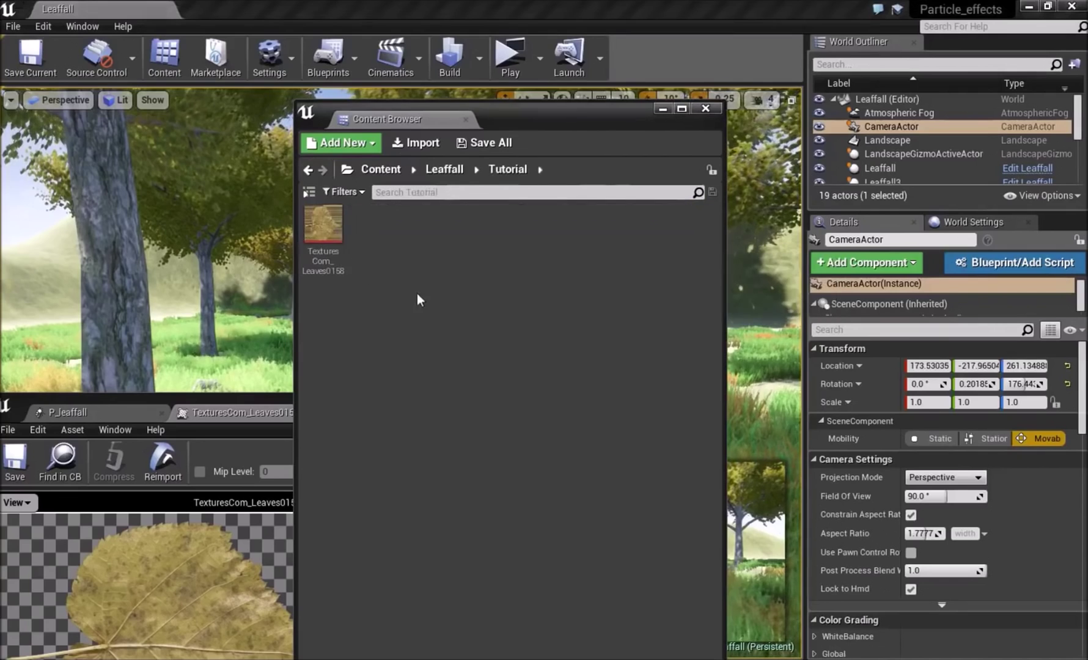
# Create a material from the leaf texture with the suggested name and open it in the material editor.
pyautogui.rightClick(321, 231)
pyautogui.click(366, 250)
pyautogui.press('Return')
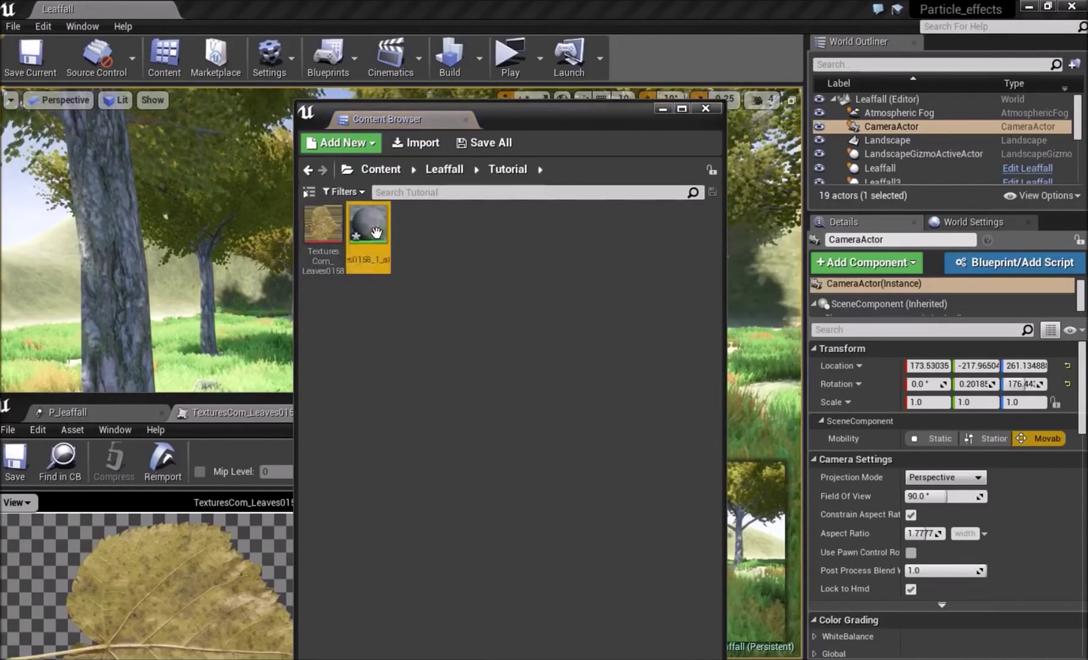
pyautogui.doubleClick(381, 236)
pyautogui.doubleClick(470, 405)
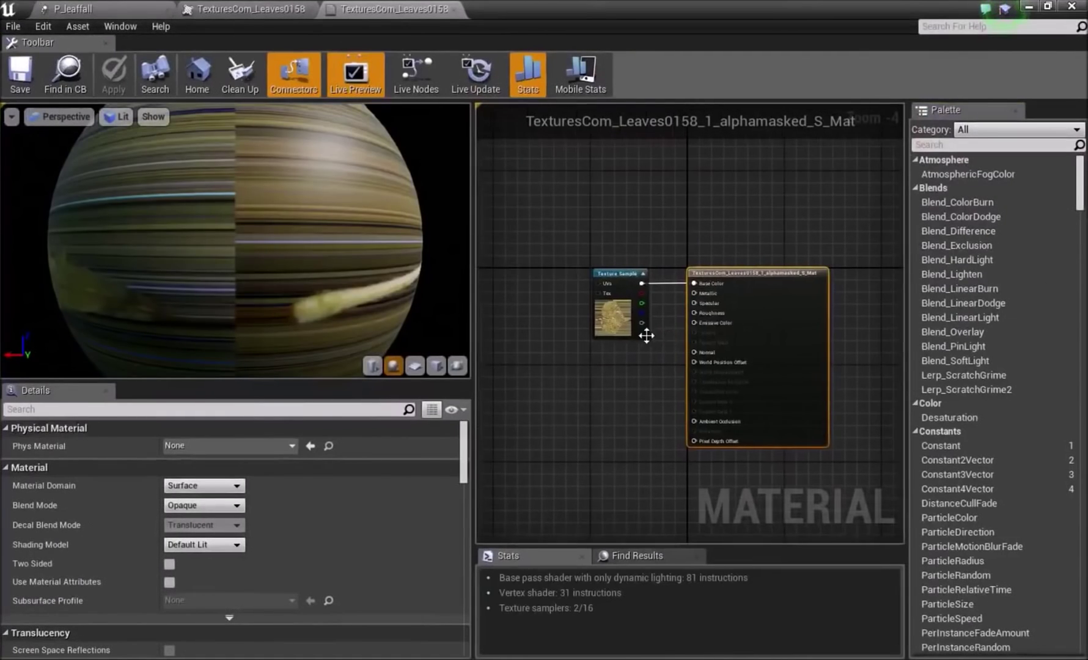
# Move the Texture Sample node away from the result node and connect its alpha output to Opacity Mask.
pyautogui.scroll(3, 645, 335)
pyautogui.moveTo(603, 315); pyautogui.dragTo(505, 309)
pyautogui.click(593, 330)
pyautogui.click(590, 325)
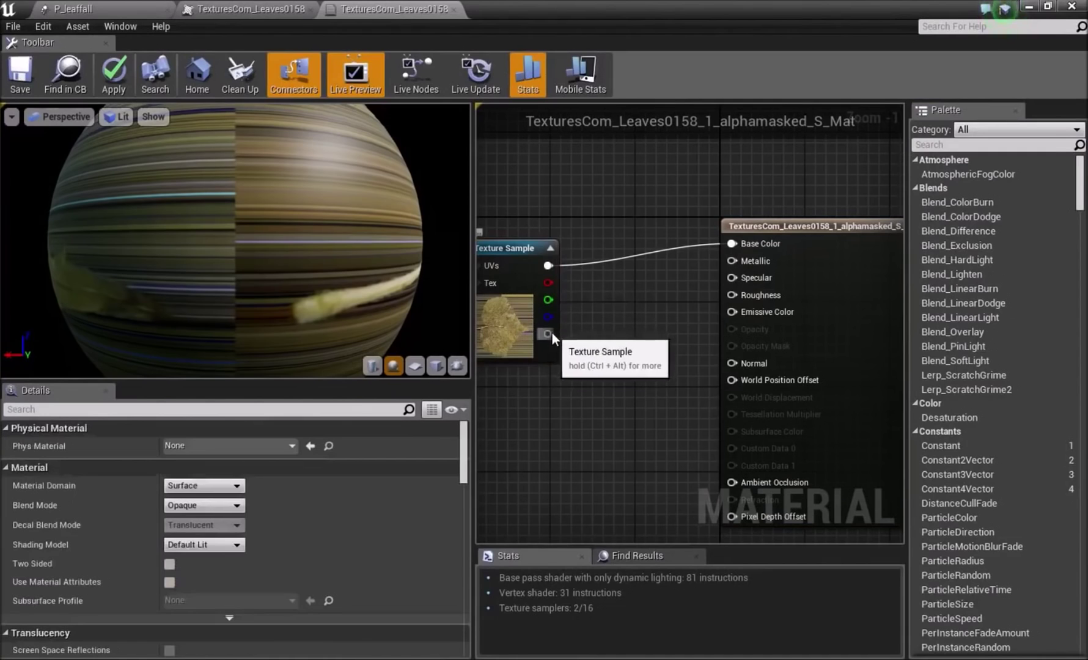
pyautogui.moveTo(548, 334); pyautogui.dragTo(715, 387)
pyautogui.moveTo(735, 345); pyautogui.dragTo(735, 345)
# Add a Multiply node fed by the Texture Sample's colour output at A and connect its result to Base Color.
pyautogui.moveTo(582, 209); pyautogui.dragTo(592, 219, button='right')
pyautogui.moveTo(559, 275); pyautogui.dragTo(606, 221)
pyautogui.write('multiply')
pyautogui.press('Return')
pyautogui.moveTo(668, 247); pyautogui.dragTo(704, 233)
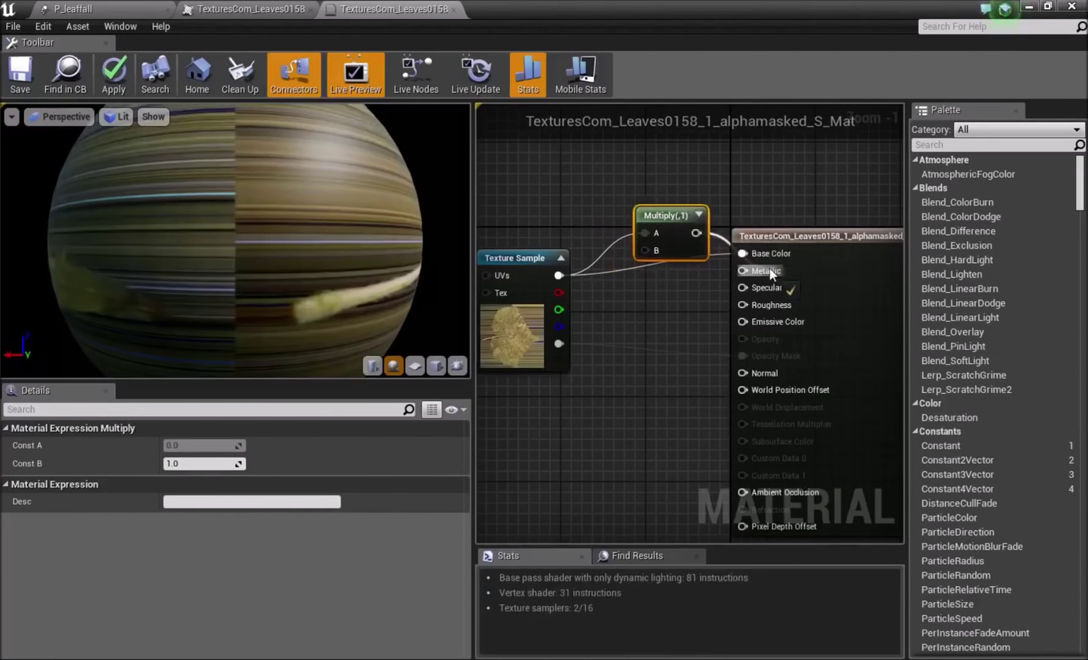
pyautogui.moveTo(769, 268); pyautogui.dragTo(757, 253)
# Add a vector parameter named Color, connect it to the Multiply node's B input, and reposition the Texture Sample node.
pyautogui.moveTo(502, 252); pyautogui.dragTo(455, 167)
pyautogui.click(575, 273)
pyautogui.moveTo(652, 298); pyautogui.dragTo(711, 250)
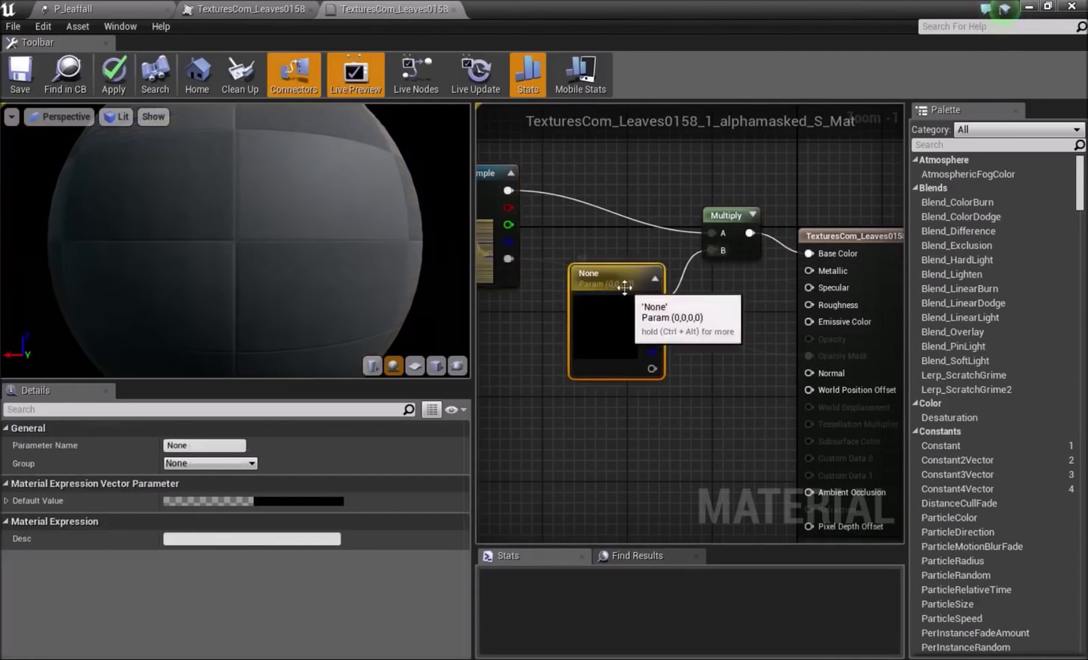
pyautogui.click(191, 444)
pyautogui.press('Return')
pyautogui.click(498, 359)
pyautogui.moveTo(497, 359); pyautogui.dragTo(556, 413, button='right')
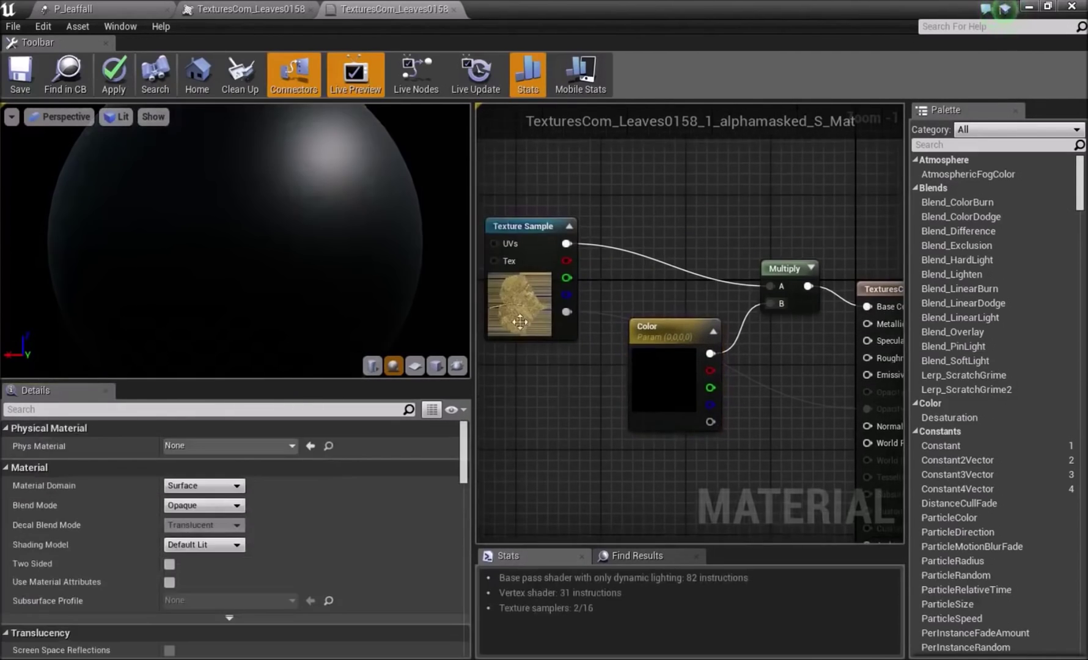
pyautogui.moveTo(518, 310); pyautogui.dragTo(509, 382)
# Set the material's blend mode to Masked and shading model to Two Sided Foliage, and enable Two Sided.
pyautogui.moveTo(711, 494); pyautogui.dragTo(598, 383, button='right')
pyautogui.click(894, 277)
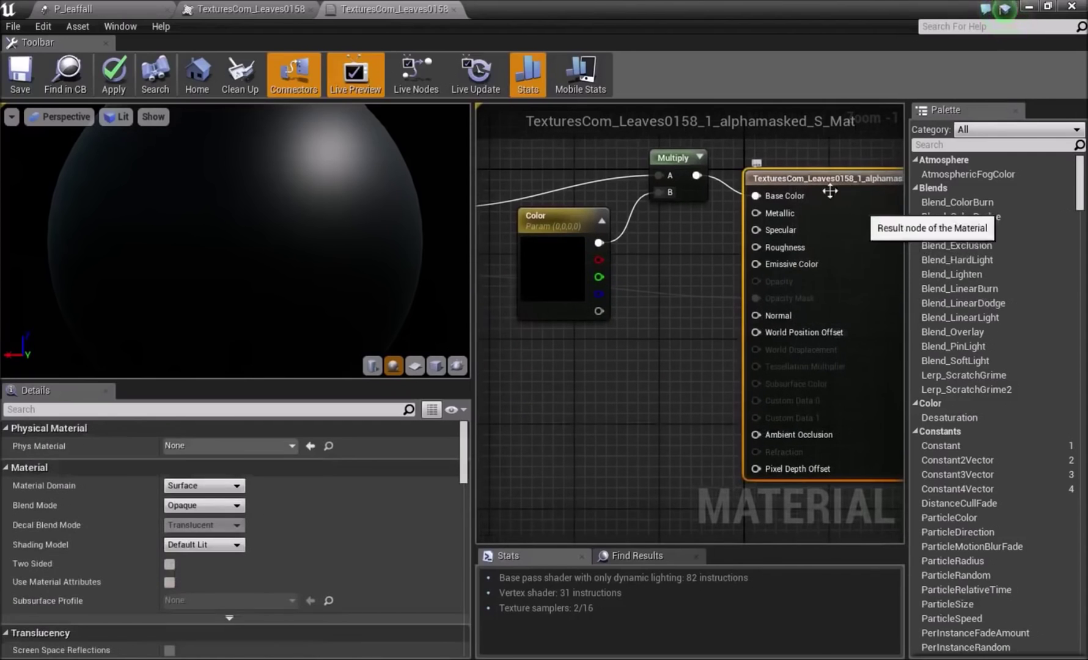
pyautogui.click(196, 505)
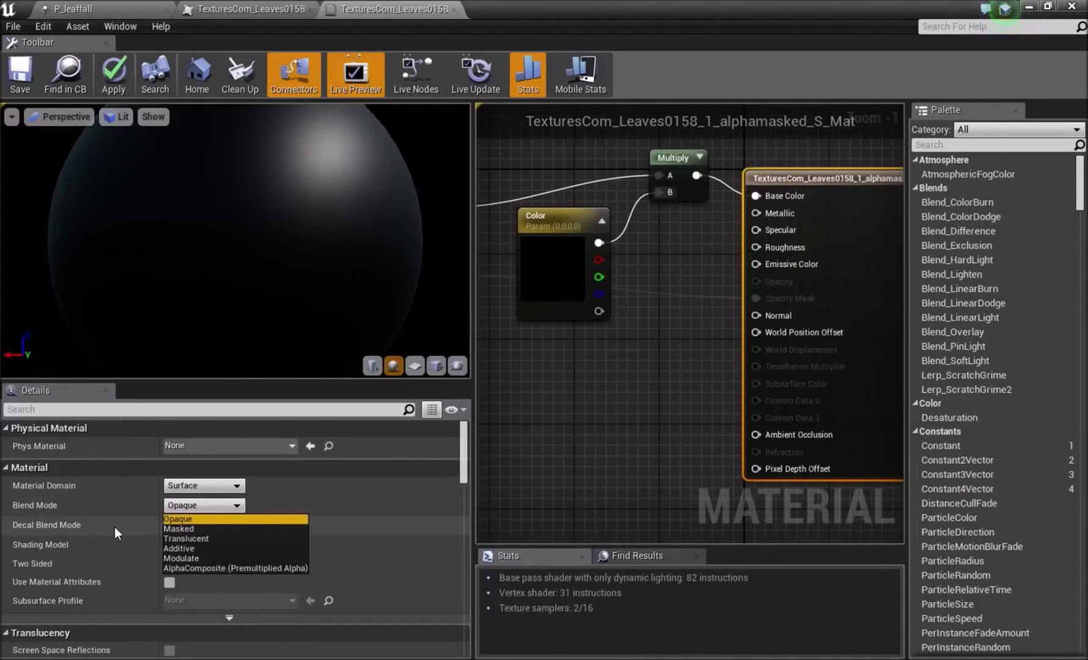
pyautogui.click(192, 528)
pyautogui.click(190, 546)
pyautogui.click(200, 617)
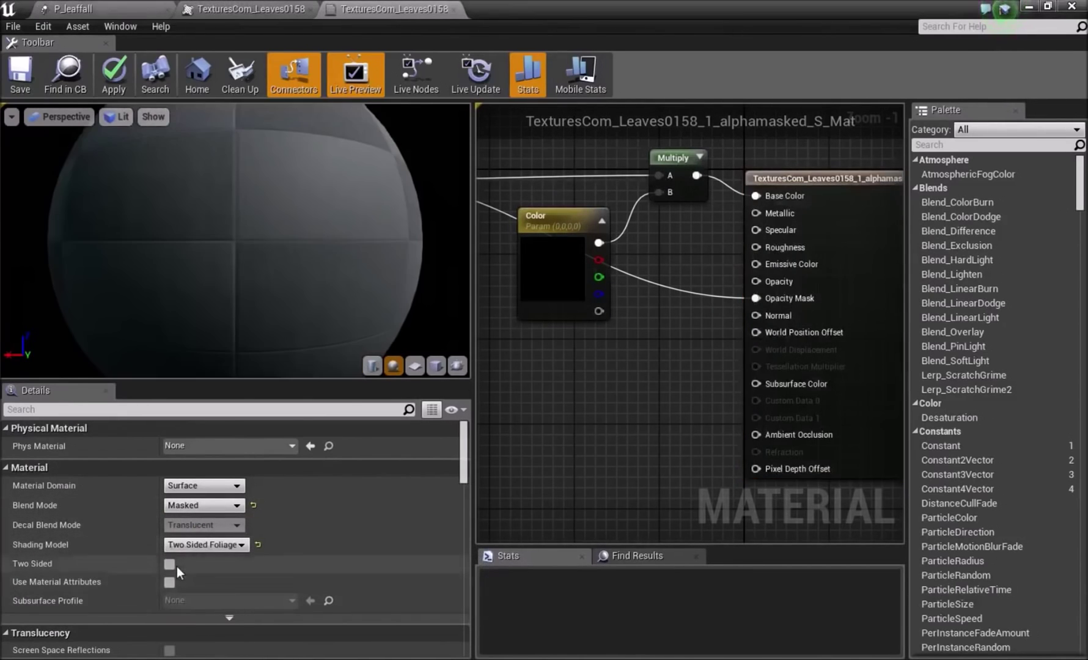
pyautogui.click(170, 564)
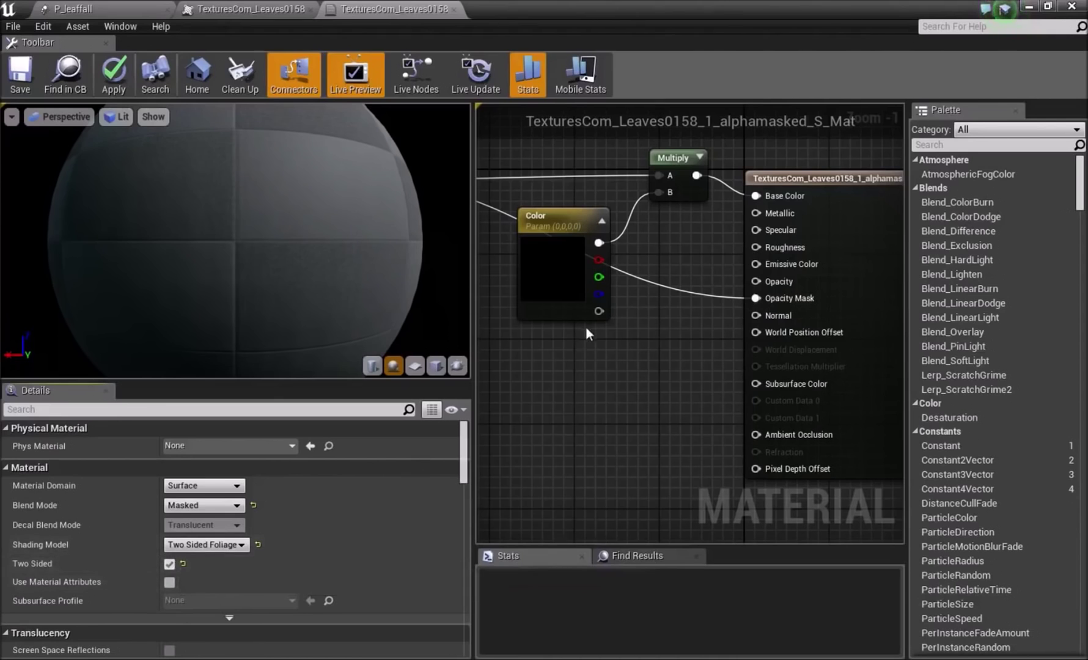
# Move the Color node up and add a second Multiply node linking the texture's colour at A to Subsurface Color.
pyautogui.moveTo(586, 327); pyautogui.dragTo(661, 337, button='right')
pyautogui.moveTo(643, 277); pyautogui.dragTo(616, 208)
pyautogui.click(643, 351)
pyautogui.moveTo(707, 378); pyautogui.dragTo(790, 397)
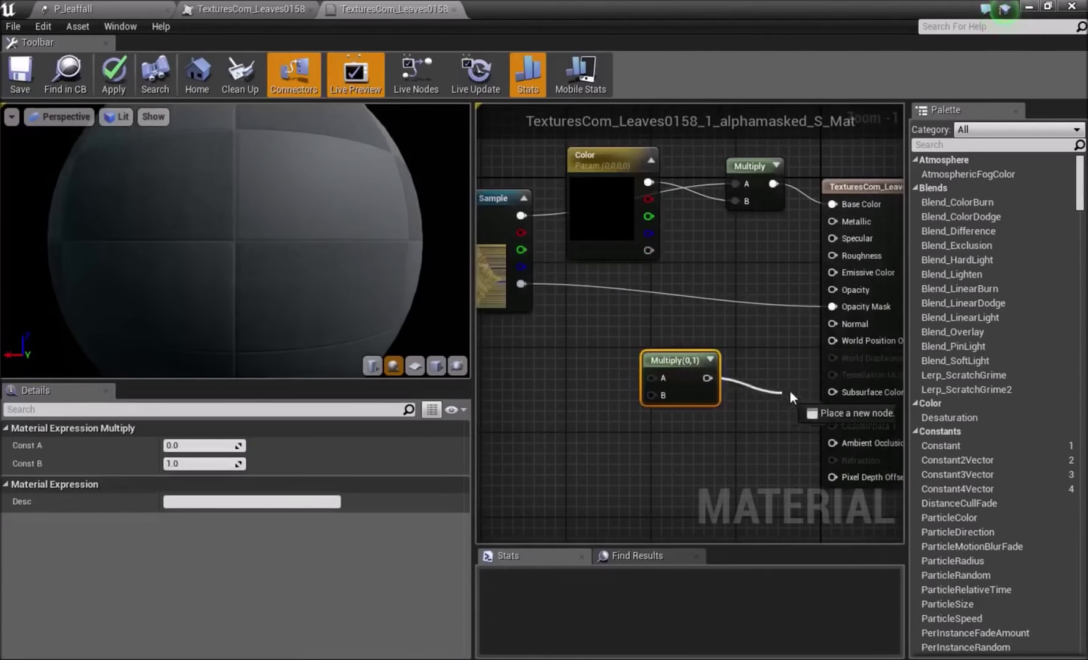
pyautogui.moveTo(599, 313); pyautogui.dragTo(644, 311, button='right')
pyautogui.moveTo(568, 212); pyautogui.dragTo(703, 384)
# Add a scalar parameter named Sub with default value 1 and connect it to the second Multiply node's B input.
pyautogui.click(510, 432)
pyautogui.moveTo(560, 462); pyautogui.dragTo(597, 455)
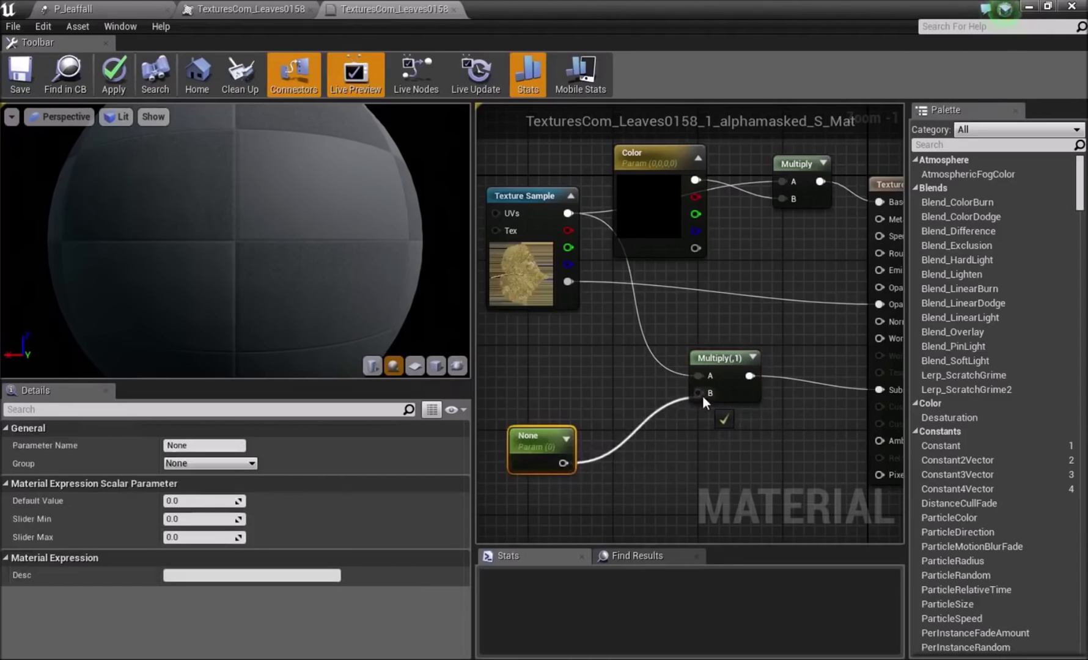
pyautogui.moveTo(702, 400); pyautogui.dragTo(703, 400)
pyautogui.click(202, 500)
pyautogui.write('1')
pyautogui.click(207, 446)
# Check the leaf preview, save the material, close the leaf texture and original P_leaffall editors, and return to the Content Browser.
pyautogui.click(803, 386)
pyautogui.scroll(-3, 655, 353)
pyautogui.moveTo(236, 244); pyautogui.dragTo(323, 207)
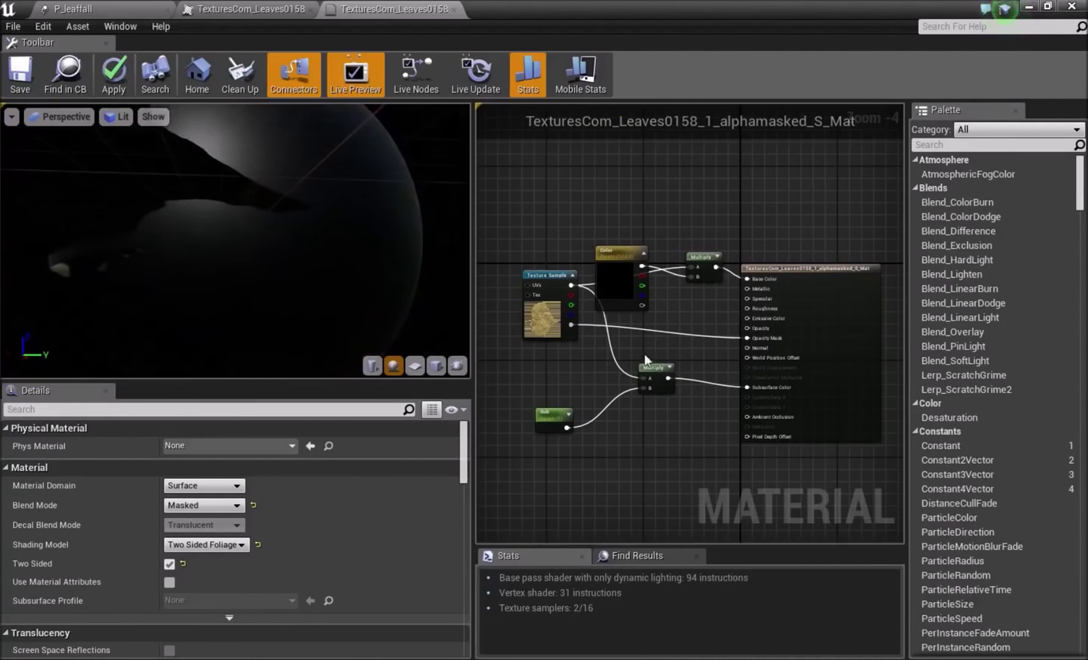
pyautogui.scroll(3, 650, 369)
pyautogui.click(19, 73)
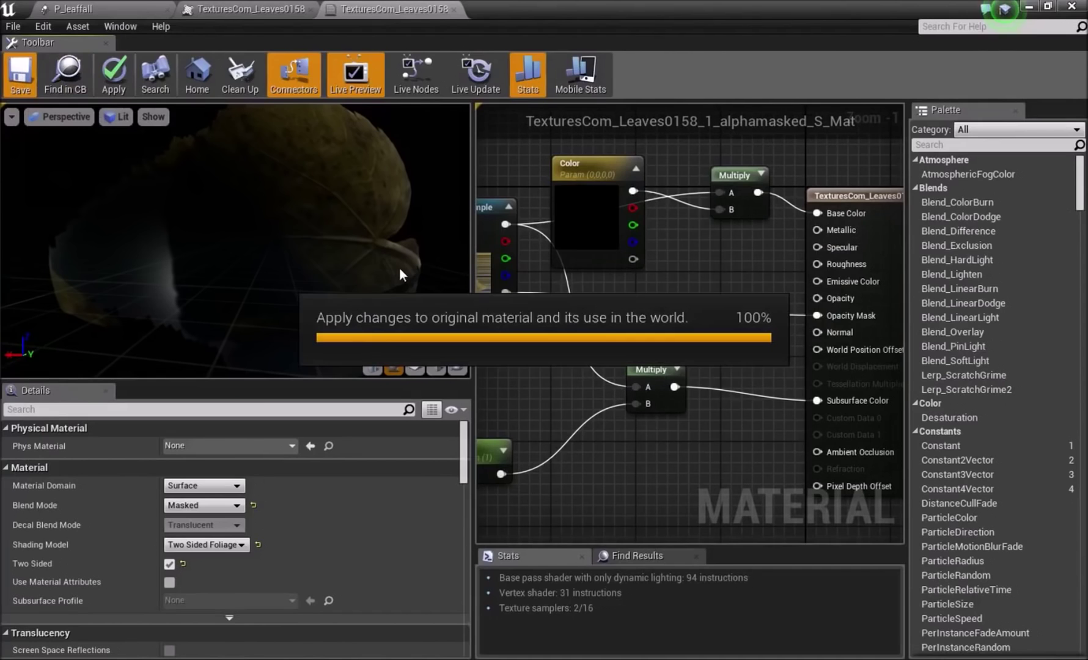
pyautogui.click(310, 9)
pyautogui.click(166, 8)
pyautogui.click(1029, 6)
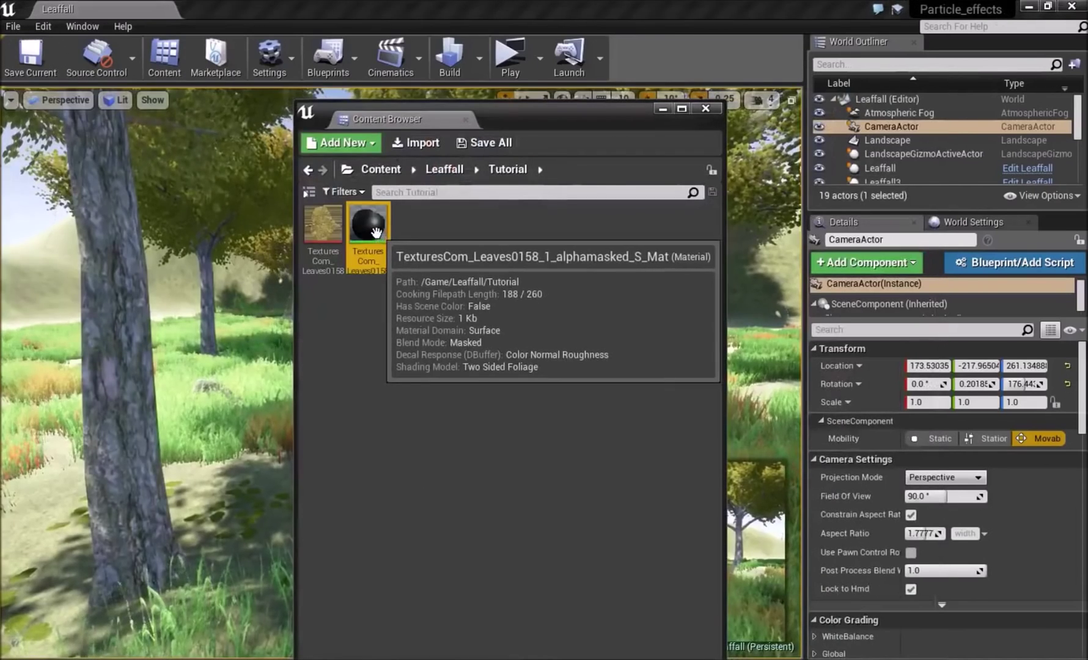
# Create a material instance of the leaf material in the Tutorial folder and open it.
pyautogui.rightClick(377, 233)
pyautogui.click(410, 251)
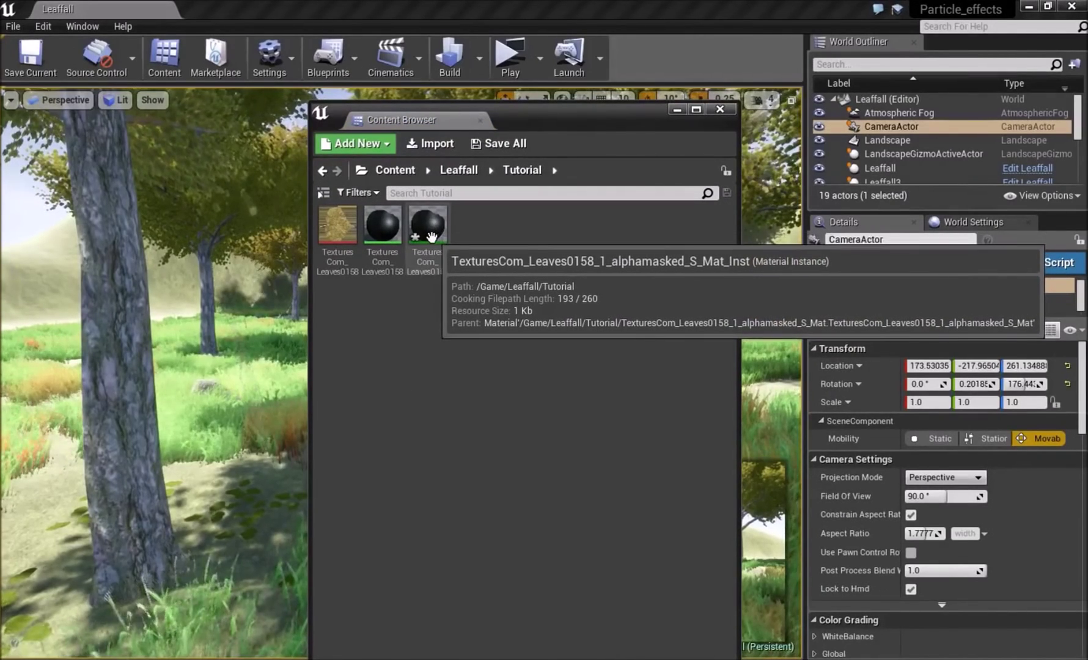
pyautogui.doubleClick(432, 236)
# Override the instance's Color parameter with a bright colour that lights up the leaf, then close the instance editor.
pyautogui.click(29, 170)
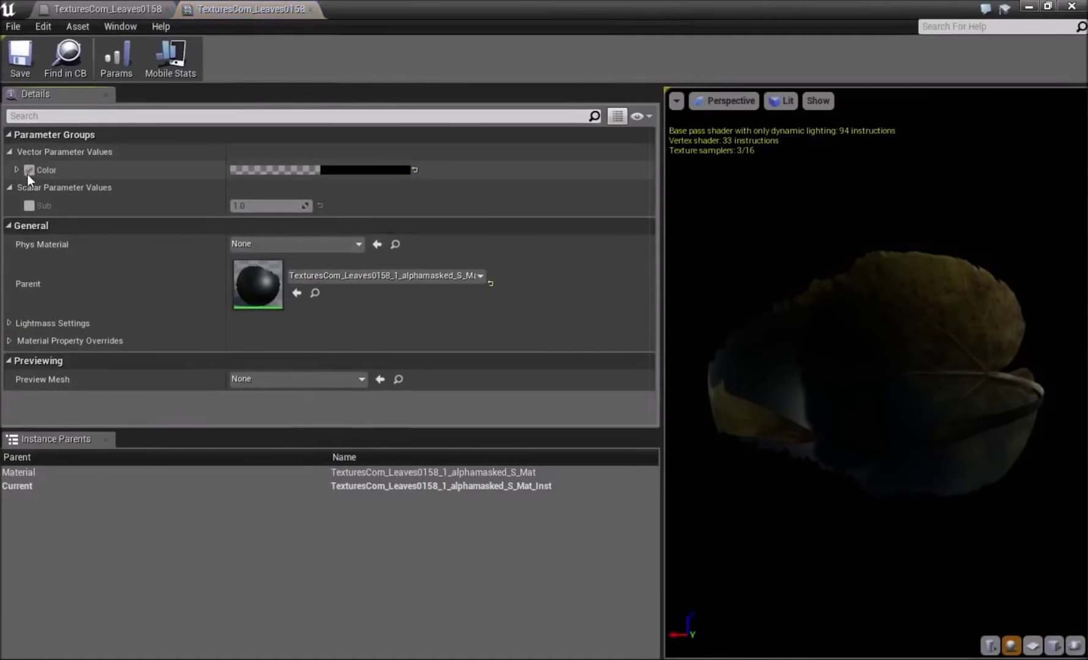
pyautogui.click(342, 172)
pyautogui.moveTo(435, 323); pyautogui.dragTo(470, 354)
pyautogui.moveTo(570, 272); pyautogui.dragTo(571, 225)
pyautogui.moveTo(813, 372); pyautogui.dragTo(984, 373)
pyautogui.click(578, 535)
pyautogui.click(311, 10)
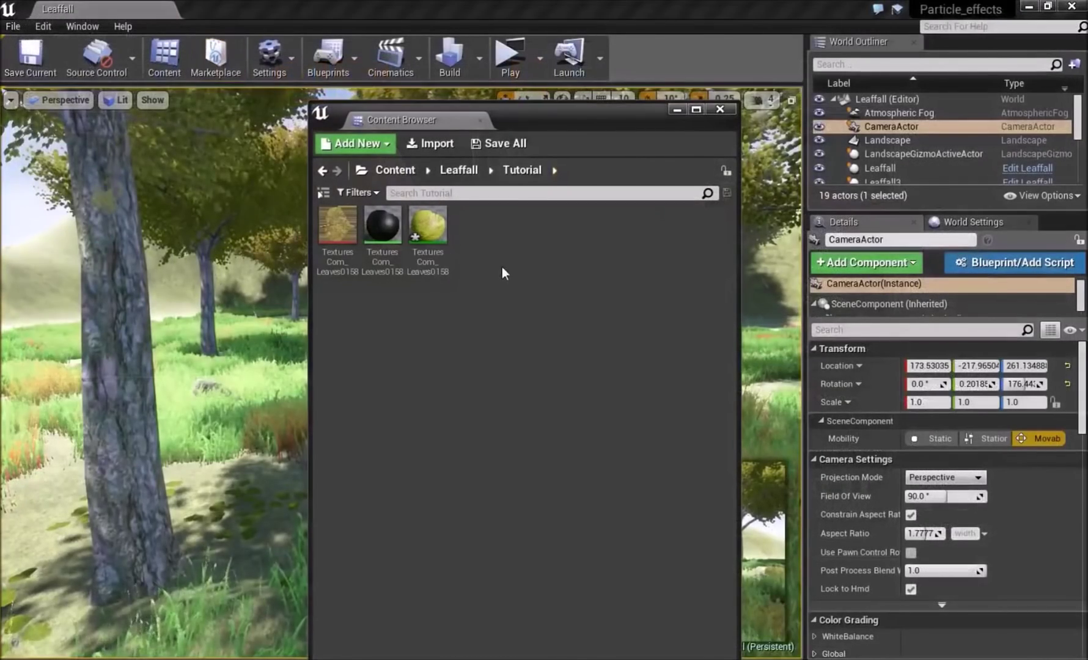
# Create a particle system named P_leaffall in the Tutorial folder and open it in the particle editor.
pyautogui.rightClick(522, 238)
pyautogui.click(589, 431)
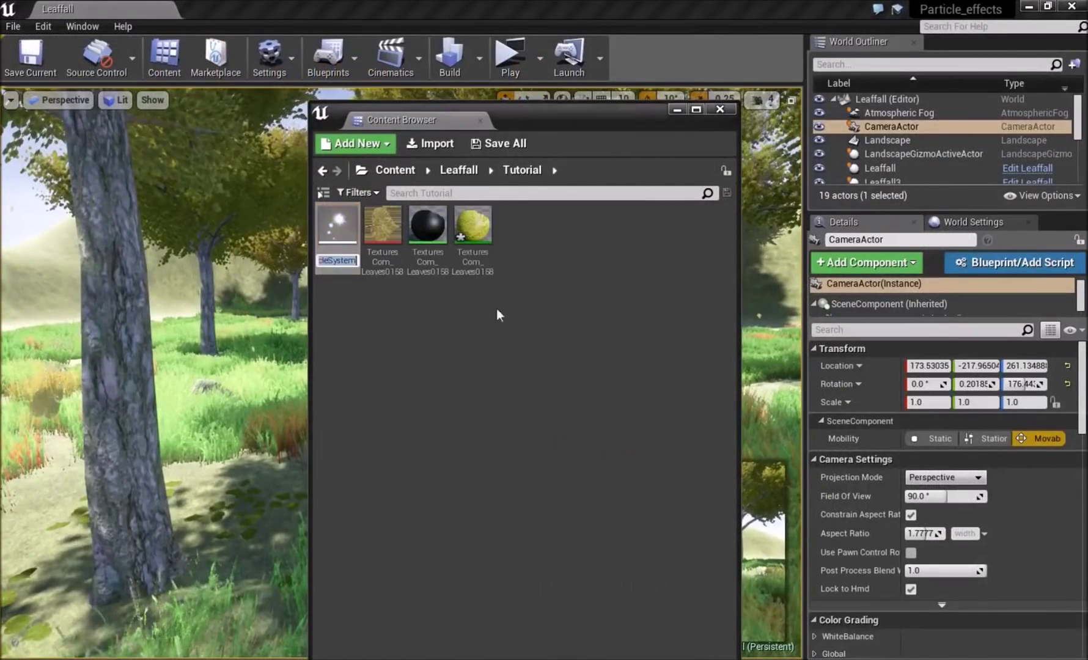
pyautogui.write('P_leaffall')
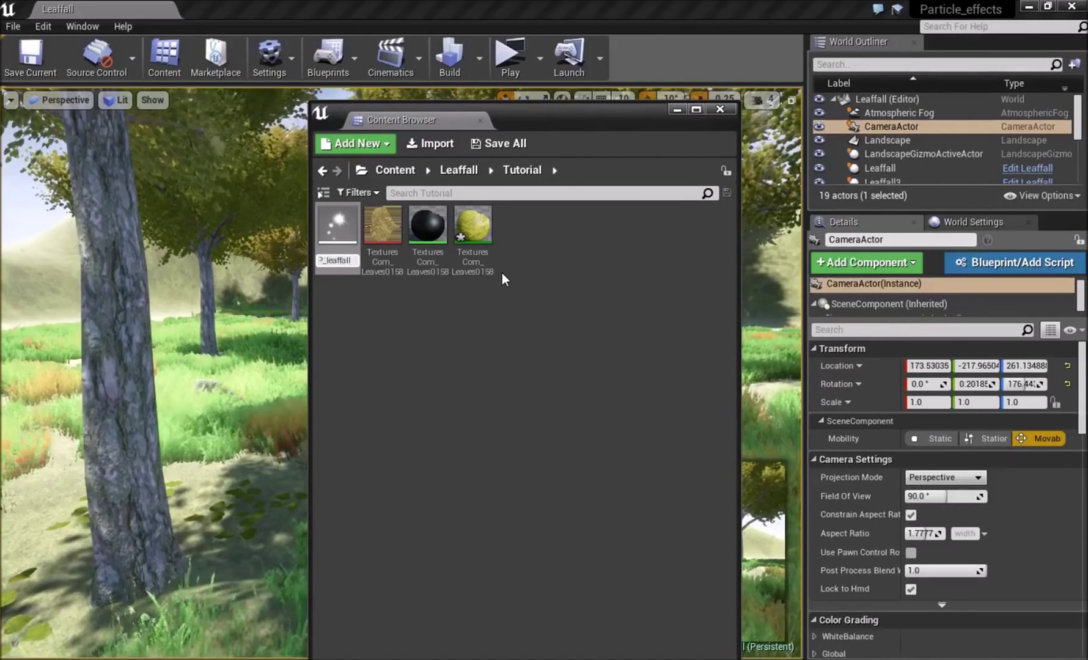
pyautogui.press('Return')
pyautogui.doubleClick(336, 227)
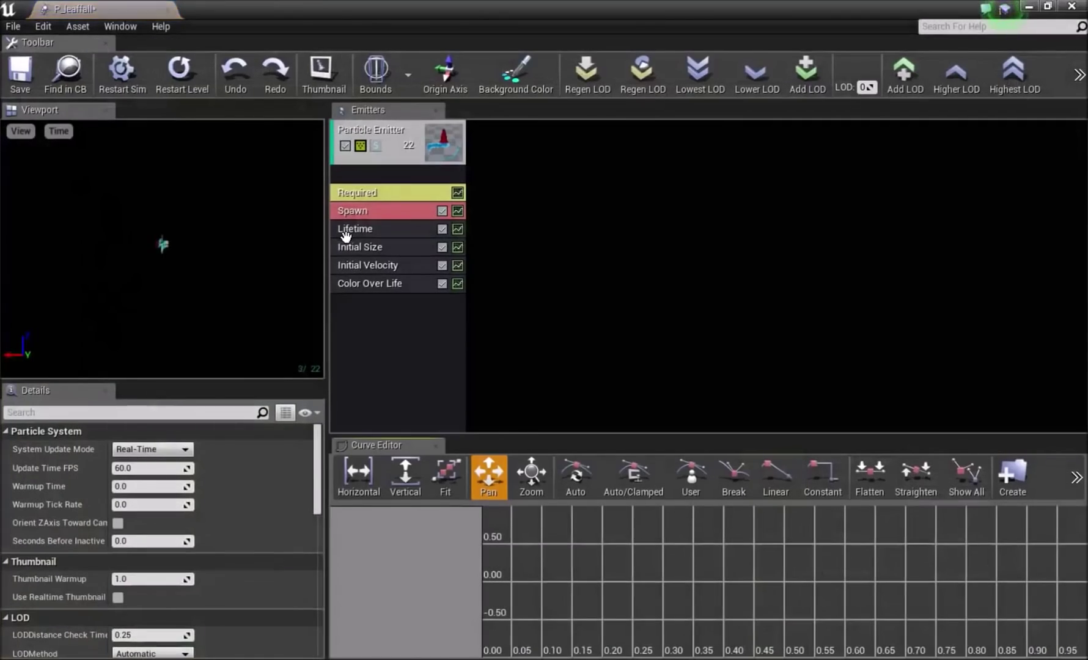
# Assign the leaf material instance as the emitter's material in the Required module, then maximize the particle editor again.
pyautogui.click(388, 190)
pyautogui.moveTo(435, 24); pyautogui.dragTo(852, 89)
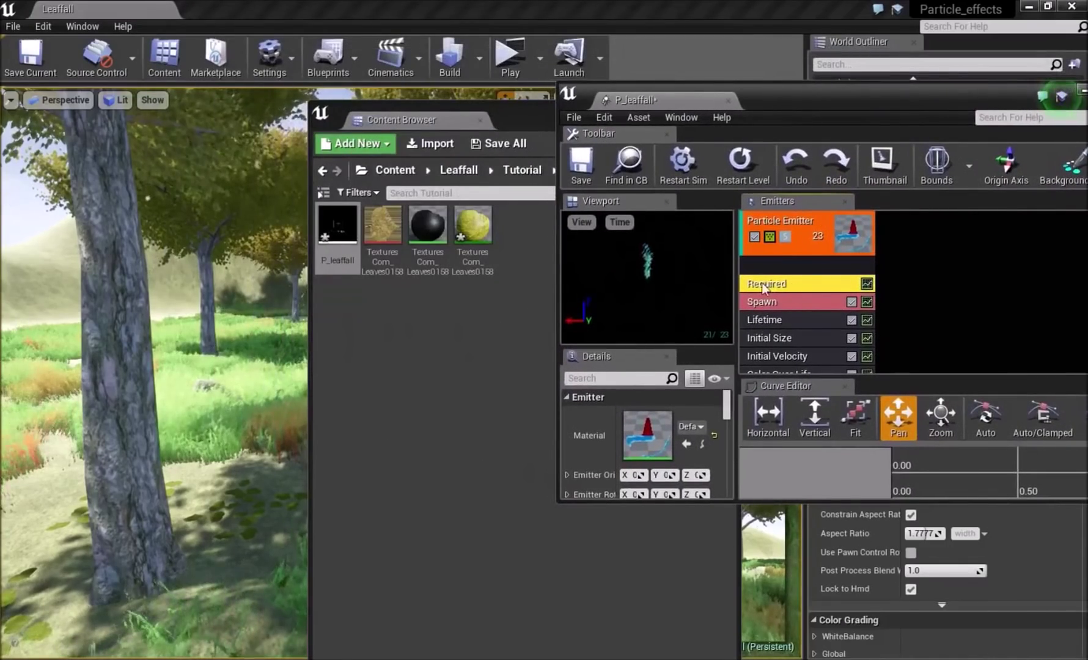
pyautogui.moveTo(472, 231); pyautogui.dragTo(796, 326)
pyautogui.moveTo(818, 89); pyautogui.dragTo(939, 101)
pyautogui.moveTo(473, 235); pyautogui.dragTo(769, 449)
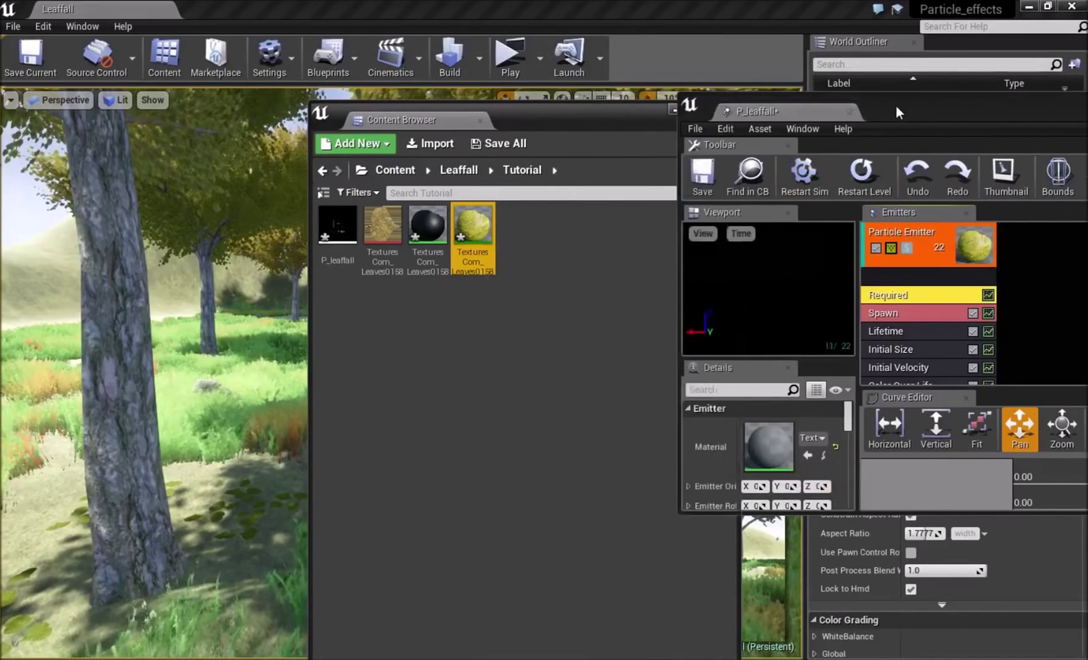
pyautogui.moveTo(894, 104); pyautogui.dragTo(319, 161)
pyautogui.doubleClick(318, 161)
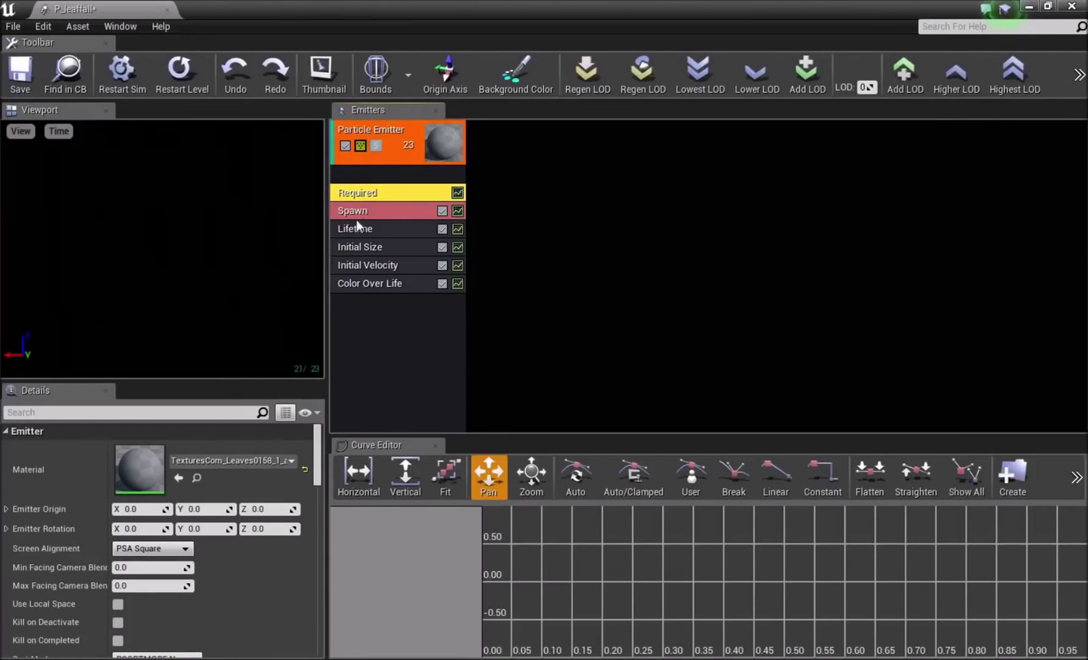
# Set the Spawn module's constant rate to 3, then check the level view and maximize the particle editor again.
pyautogui.click(369, 213)
pyautogui.click(151, 484)
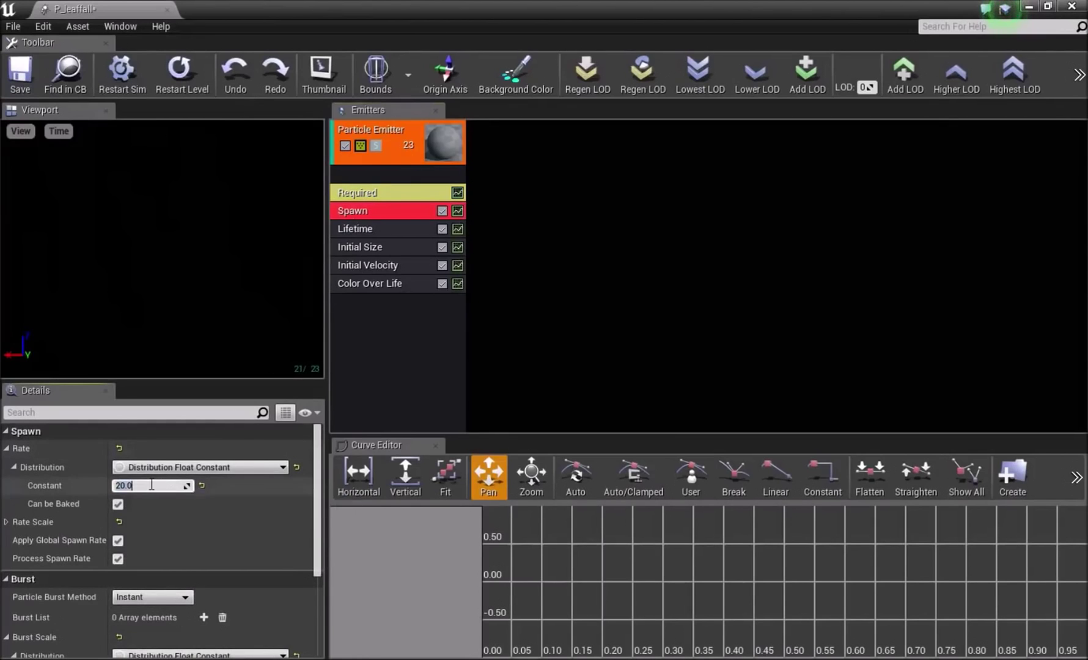
pyautogui.write('3')
pyautogui.press('Return')
pyautogui.moveTo(399, 3); pyautogui.dragTo(414, 342)
pyautogui.moveTo(592, 127); pyautogui.dragTo(976, 310)
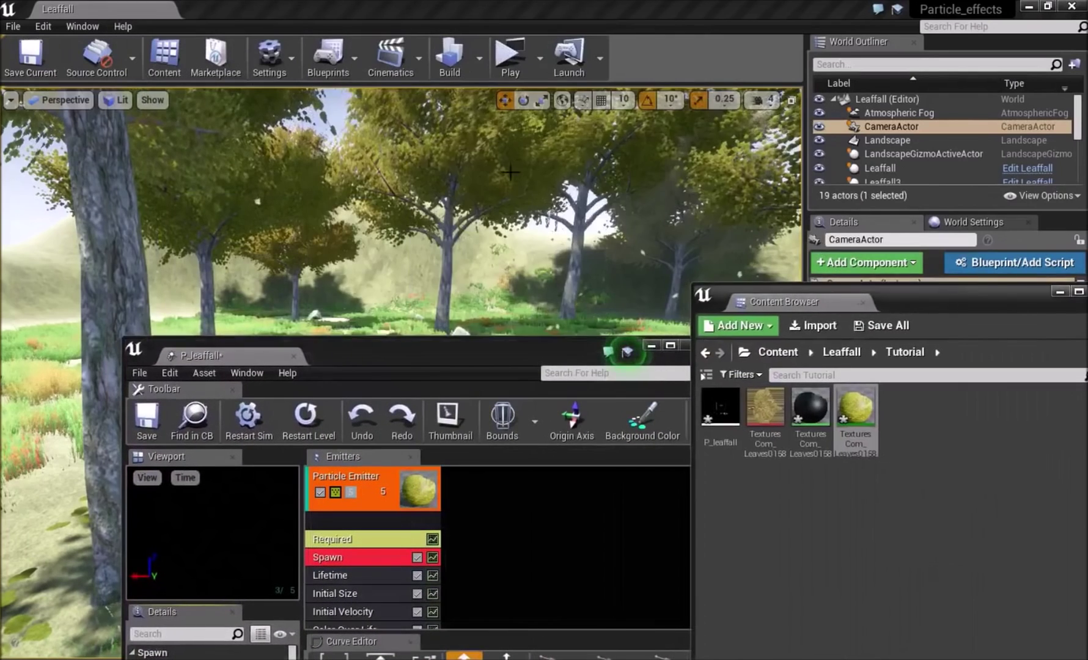
pyautogui.moveTo(511, 173)
pyautogui.mouseDown(button='right')
pyautogui.moveTo(544, 208)
pyautogui.moveTo(510, 189)
pyautogui.mouseUp(button='right')
pyautogui.moveTo(521, 292); pyautogui.dragTo(521, 263, button='right')
pyautogui.doubleClick(478, 345)
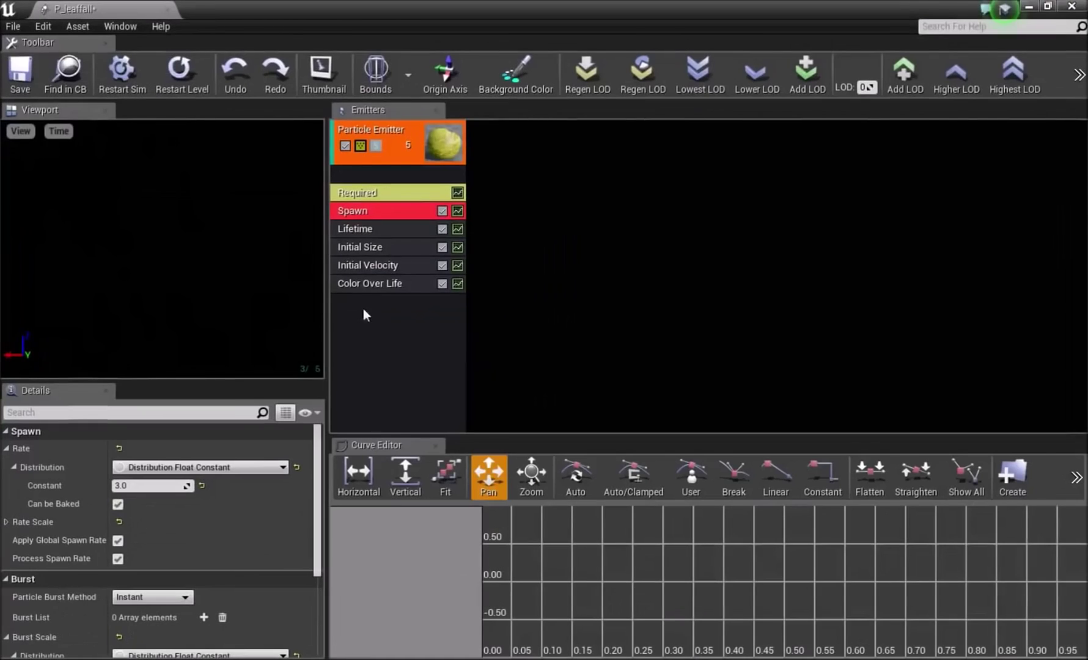
# Set the Lifetime module's minimum and maximum to 25.
pyautogui.click(364, 230)
pyautogui.click(369, 216)
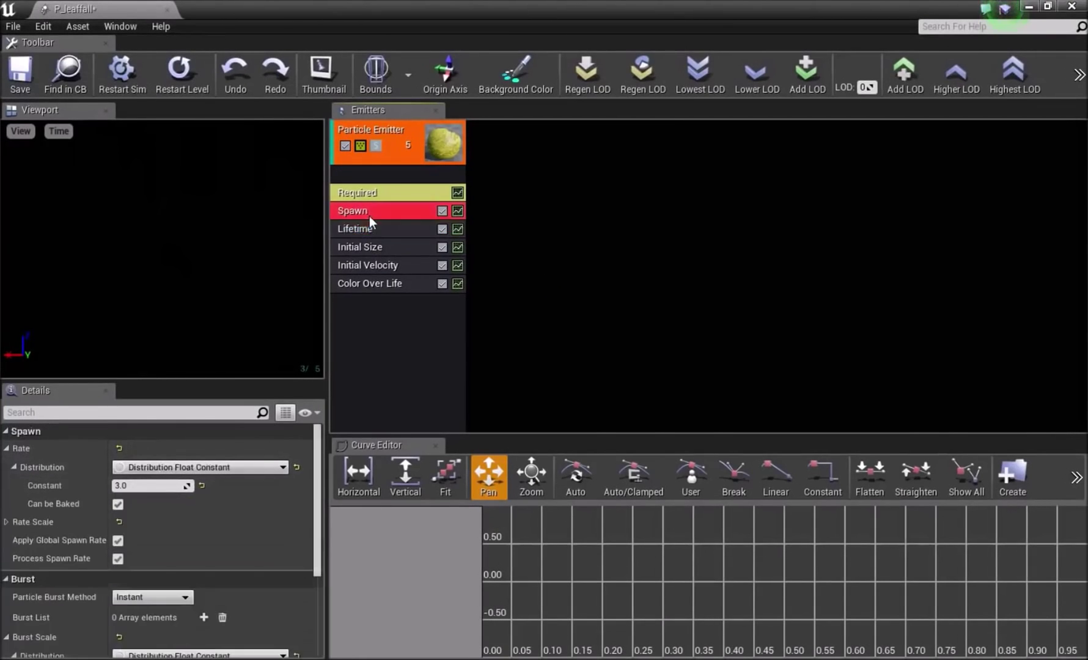
pyautogui.click(366, 231)
pyautogui.click(169, 485)
pyautogui.write('25')
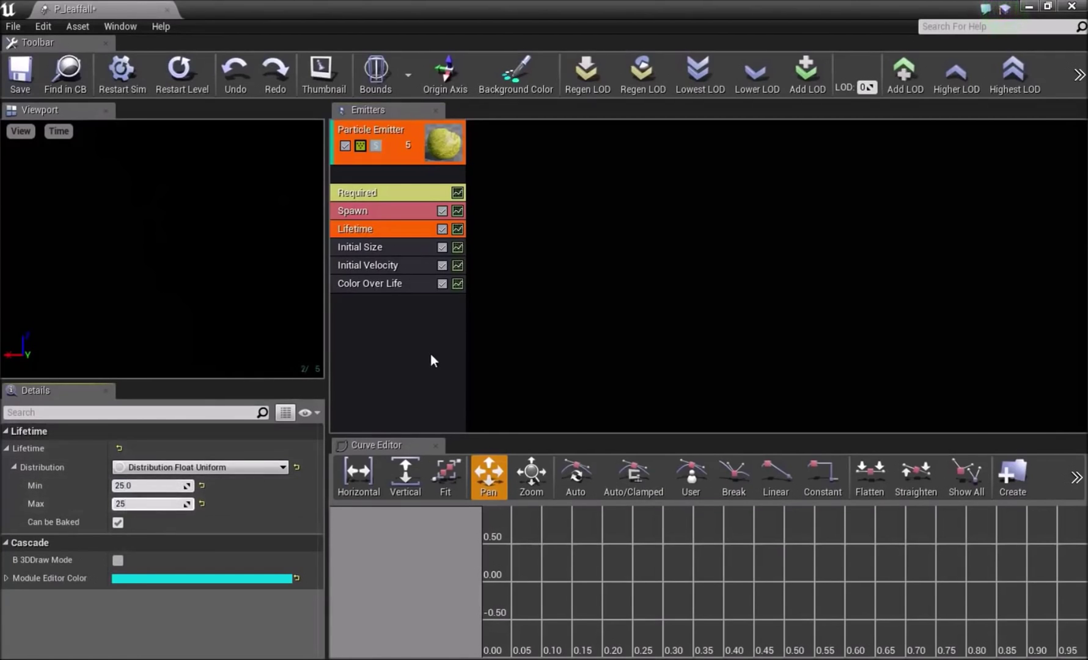
pyautogui.click(430, 353)
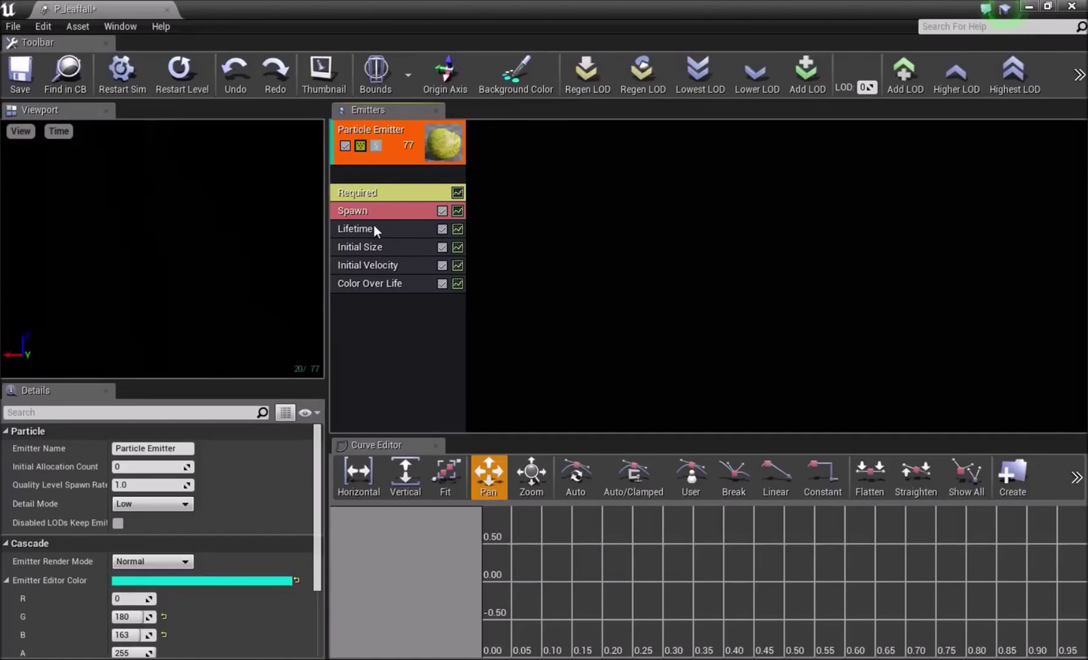
# Set the Initial Size module's Start Size Max to 15 on X, Y and Z.
pyautogui.click(375, 228)
pyautogui.click(361, 247)
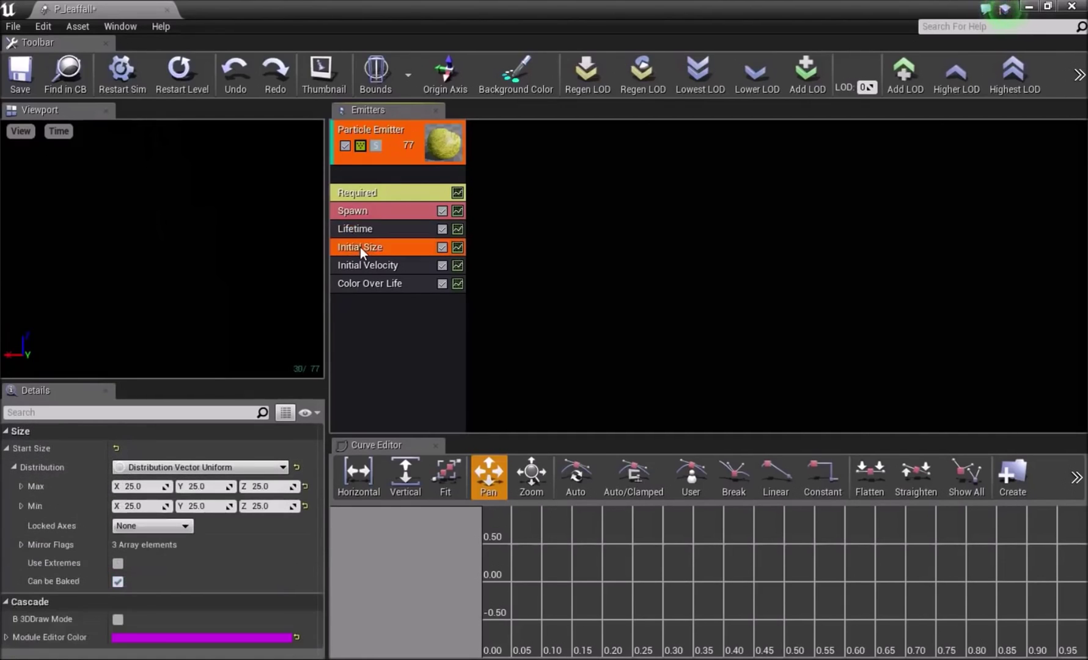
pyautogui.click(139, 487)
pyautogui.write('15')
pyautogui.click(199, 489)
pyautogui.write('15')
pyautogui.click(260, 488)
pyautogui.write('15')
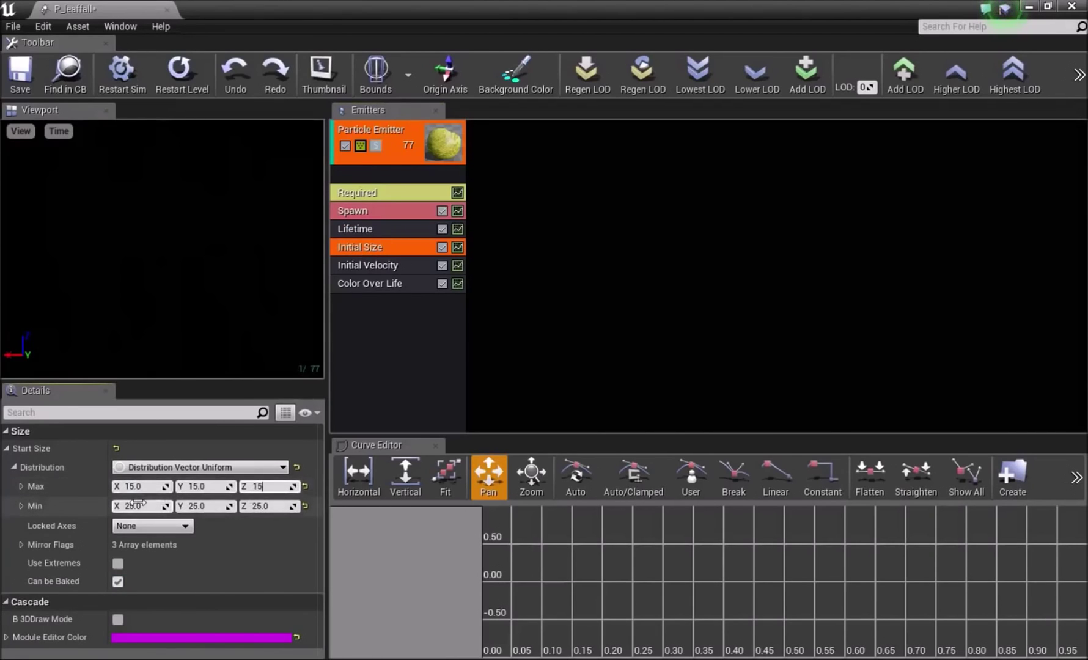
# Set the Initial Size module's Start Size Min to 15 on X, Y and Z.
pyautogui.click(137, 506)
pyautogui.write('15')
pyautogui.click(196, 506)
pyautogui.write('15')
pyautogui.click(263, 506)
pyautogui.write('15')
pyautogui.click(373, 378)
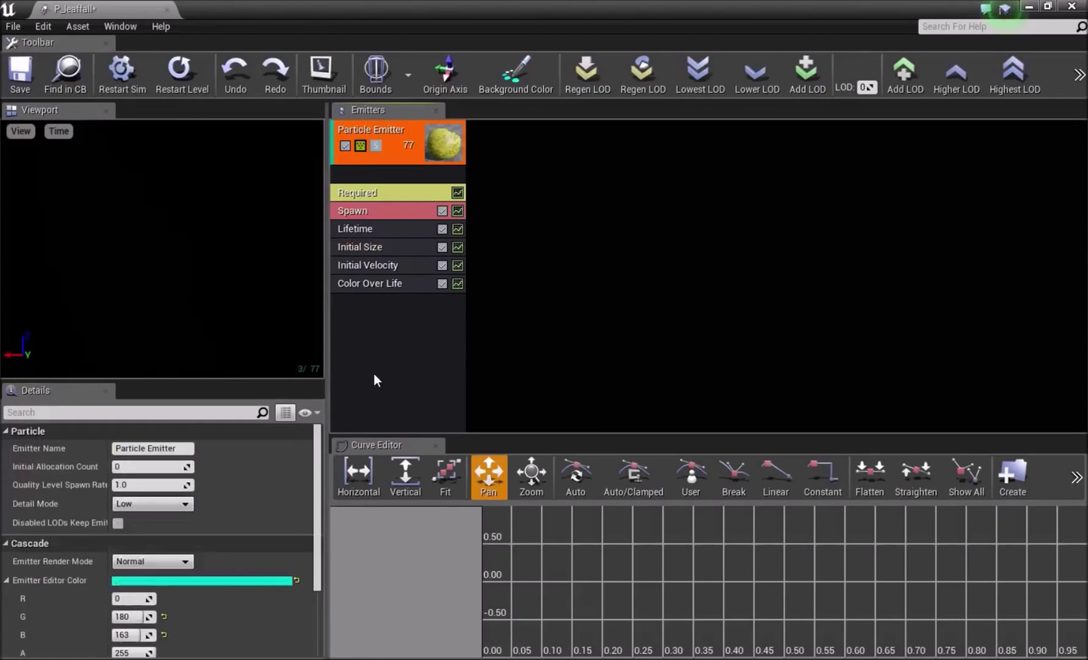
# Set the Initial Velocity module's Start Velocity Max to X 100, Y 100 and Z -90.
pyautogui.click(370, 230)
pyautogui.click(370, 247)
pyautogui.click(369, 263)
pyautogui.click(145, 487)
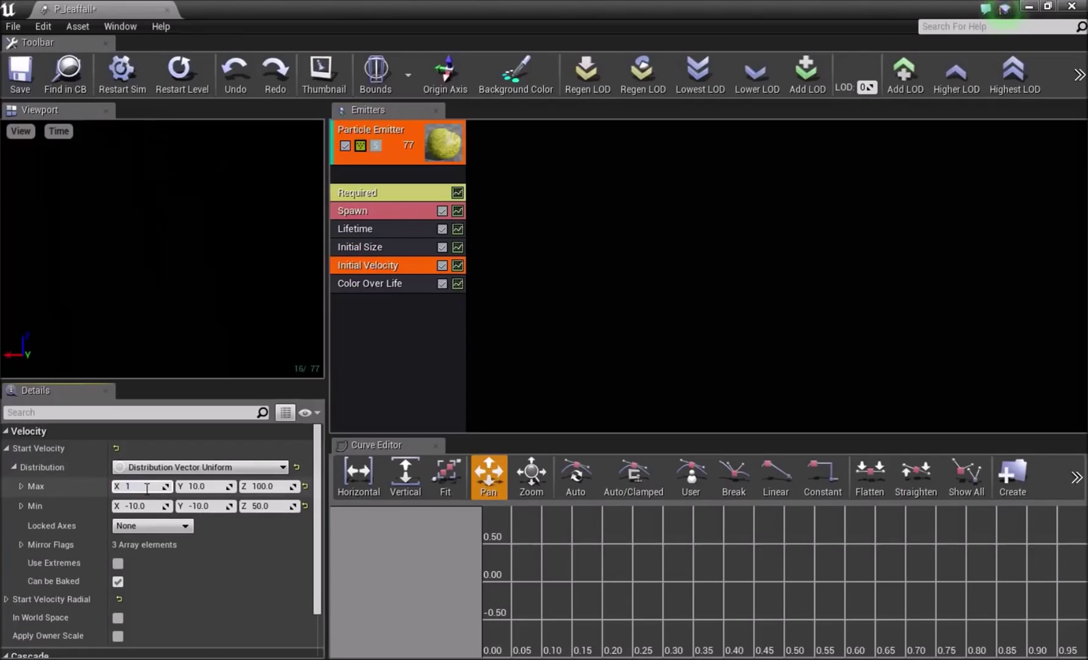
pyautogui.press('Tab')
pyautogui.write('100')
pyautogui.press('Tab')
pyautogui.write('-')
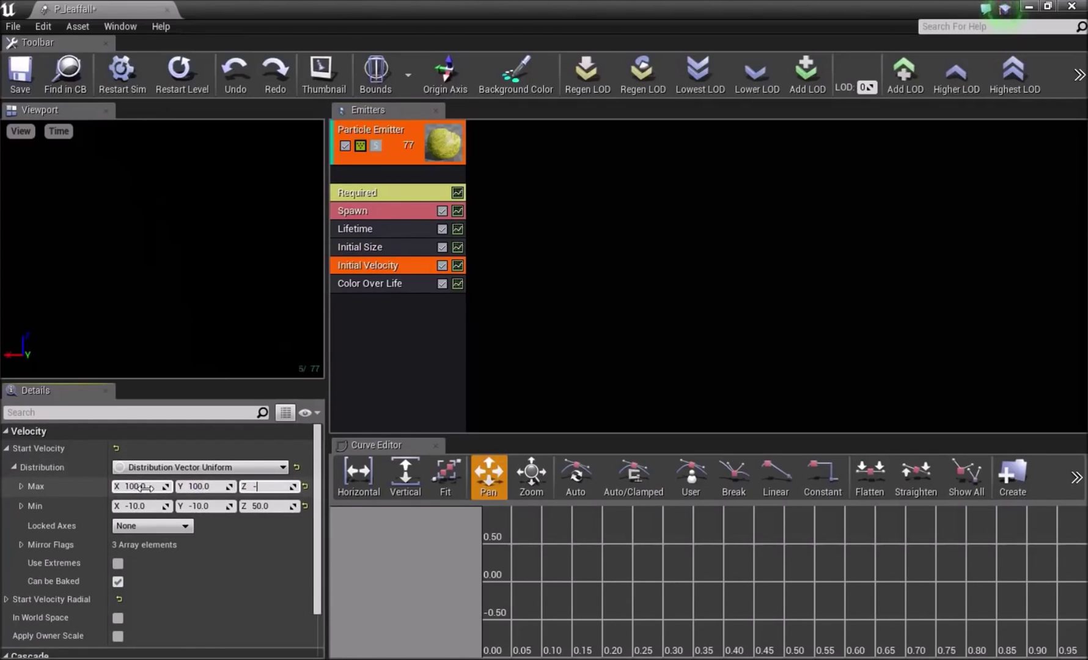
pyautogui.write('90')
pyautogui.press('Return')
pyautogui.click(257, 487)
# Set the Initial Velocity module's Start Velocity Min to -100 on X, Y and Z.
pyautogui.click(160, 507)
pyautogui.write('-100')
pyautogui.press('Tab')
pyautogui.write('-1')
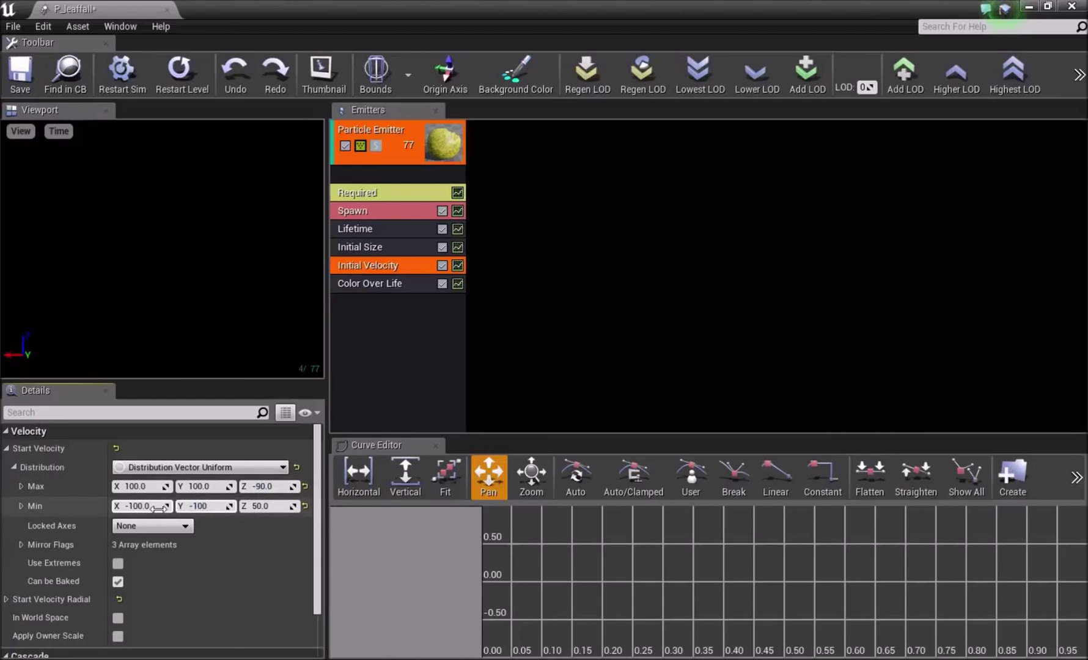
pyautogui.write('00')
pyautogui.press('Tab')
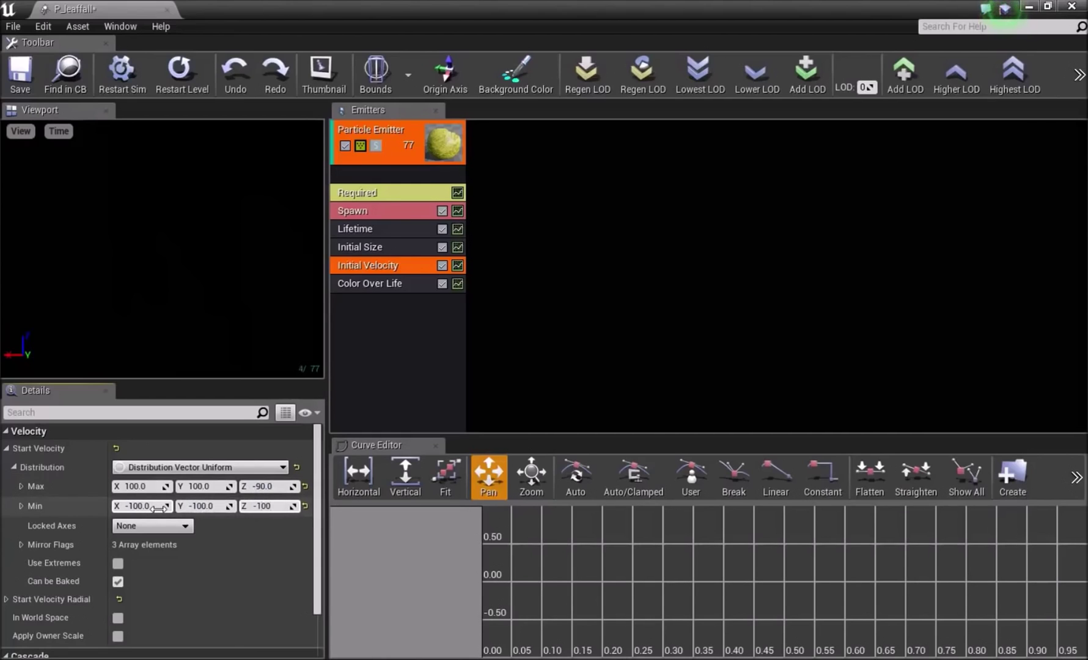
pyautogui.press('Return')
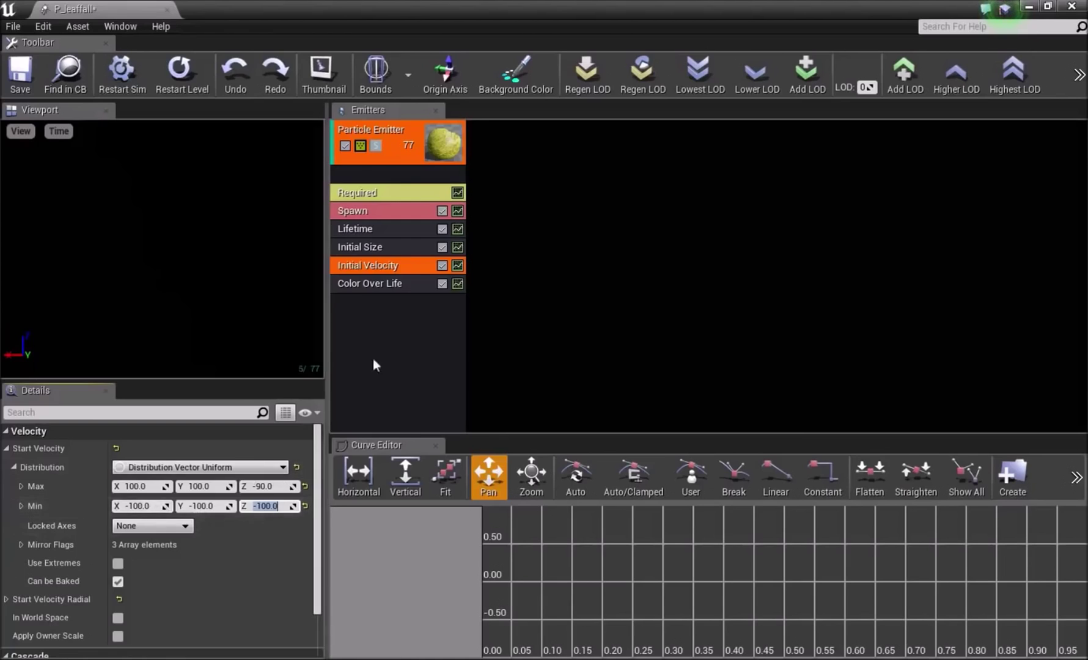
pyautogui.click(373, 358)
pyautogui.click(383, 260)
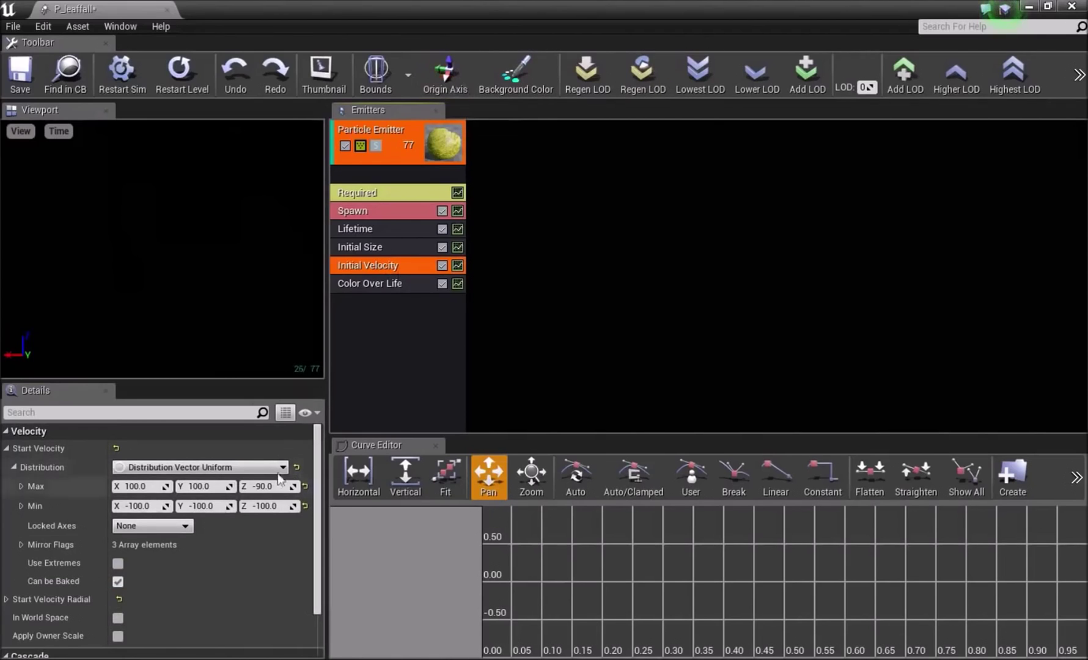
# Delete the Color Over Life module and add an Initial Location module to the emitter.
pyautogui.click(364, 283)
pyautogui.press('Delete')
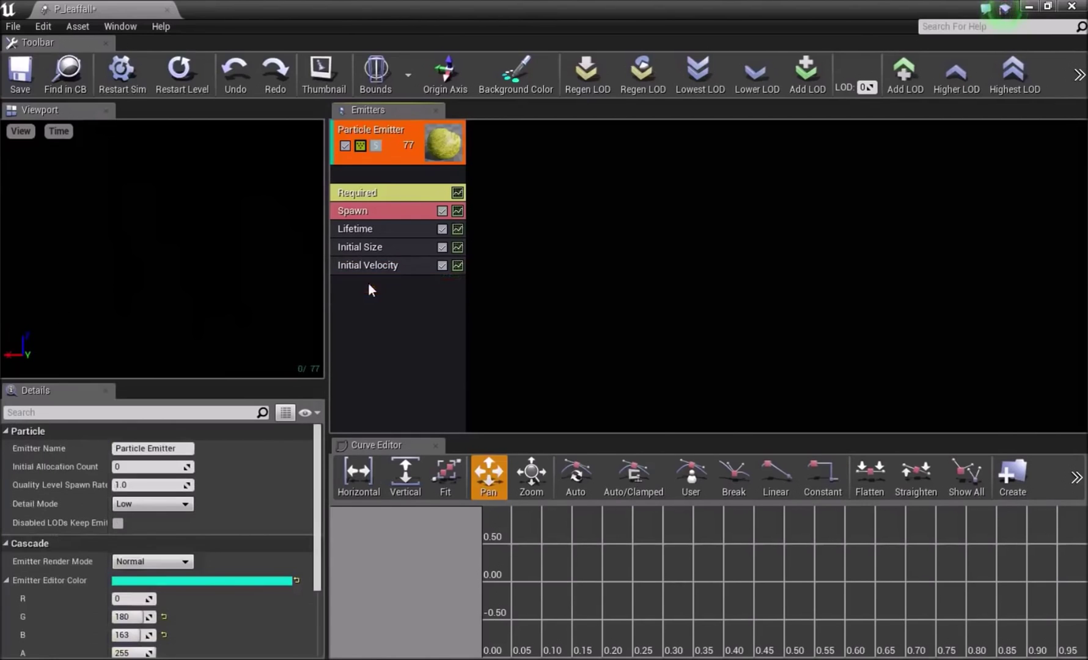
pyautogui.rightClick(374, 290)
pyautogui.moveTo(420, 505)
pyautogui.click(523, 402)
pyautogui.click(413, 287)
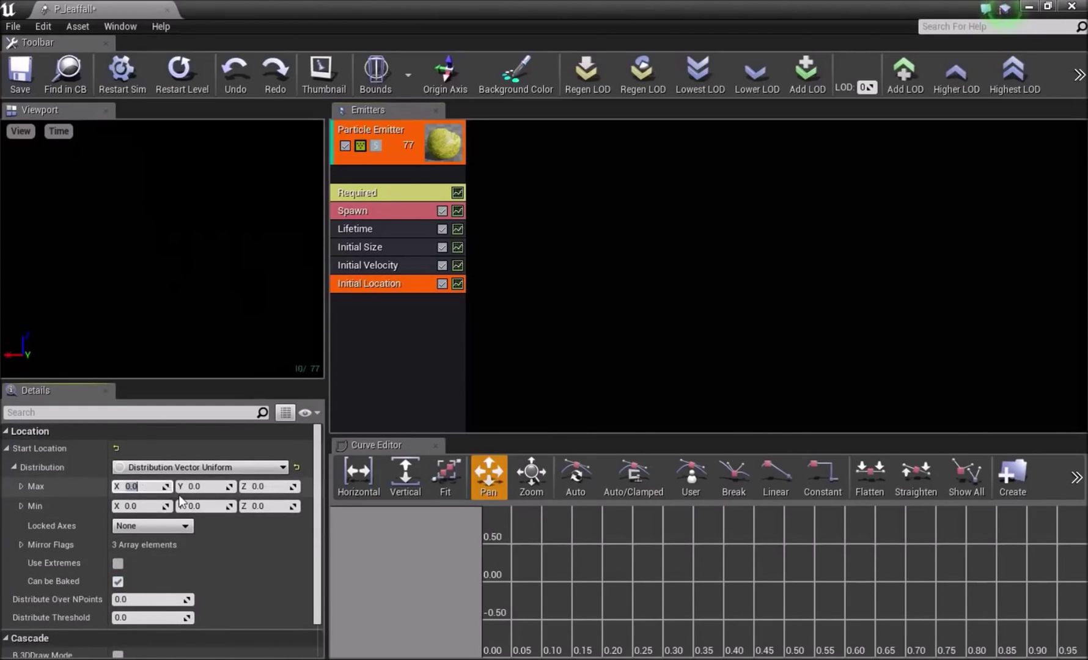
# Set the Start Location Max to 300 and Min to -300 on both X and Y.
pyautogui.press('Tab')
pyautogui.write('3')
pyautogui.press('Tab')
pyautogui.press('Tab')
pyautogui.press('Tab')
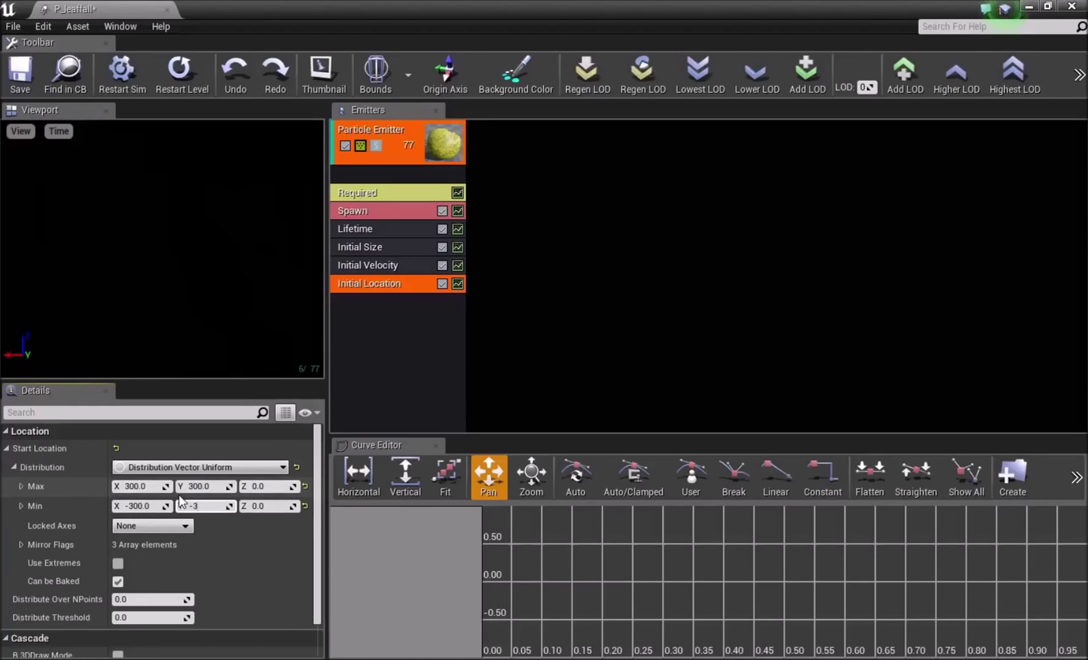
pyautogui.write('-300')
pyautogui.click(404, 387)
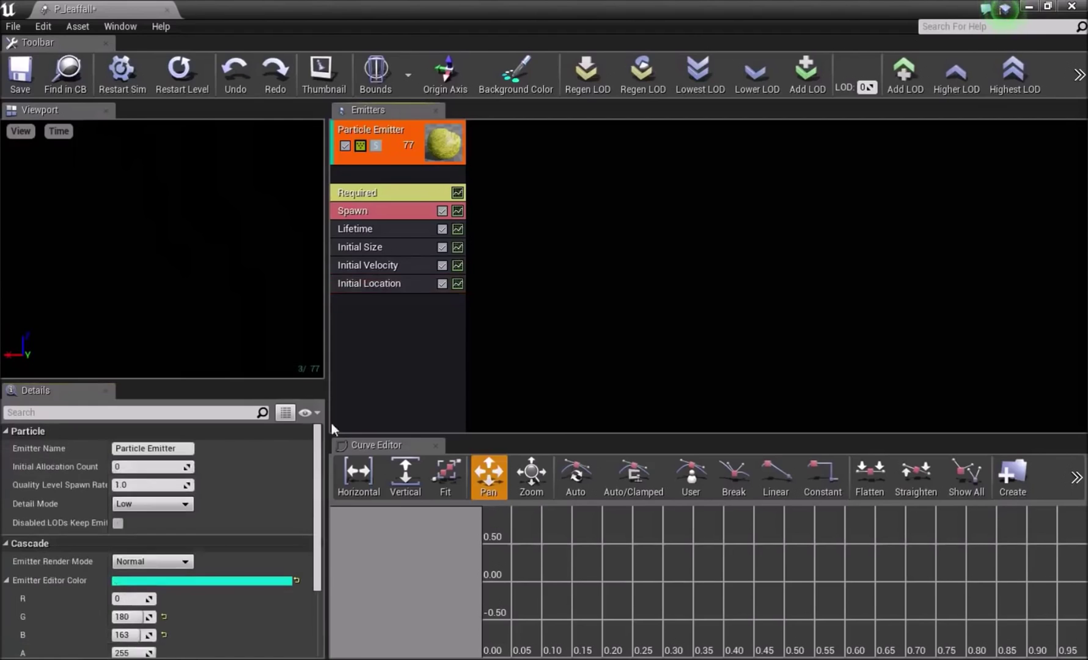
pyautogui.click(393, 285)
pyautogui.click(387, 321)
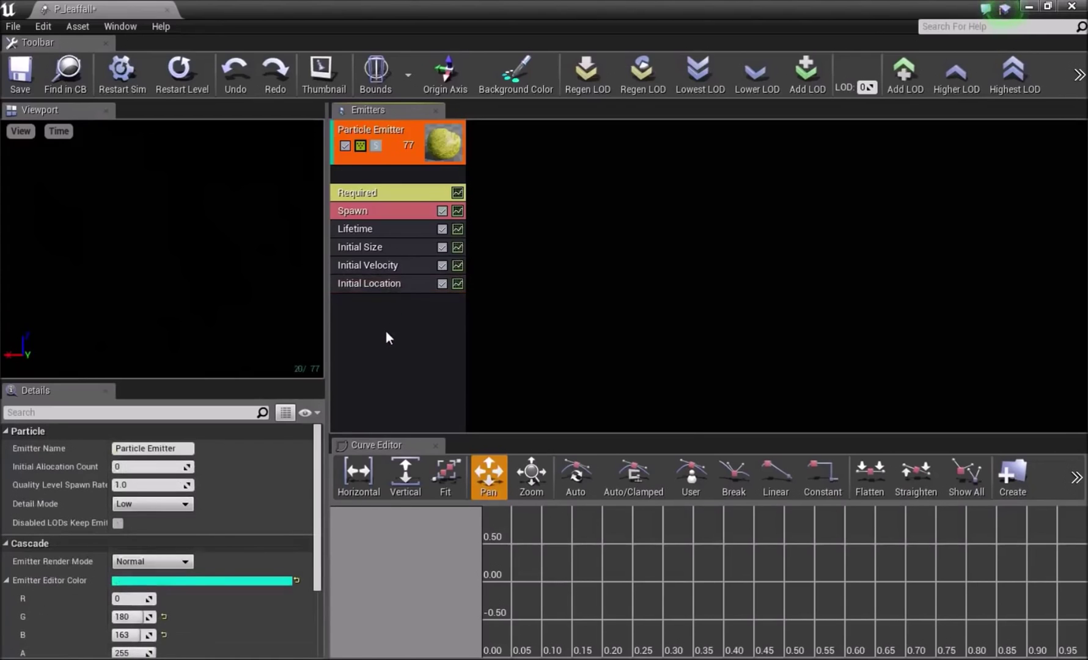
# Add an Actor Collision module to the emitter and review its collision completion option.
pyautogui.rightClick(386, 331)
pyautogui.moveTo(428, 401)
pyautogui.click(519, 401)
pyautogui.click(388, 302)
pyautogui.scroll(-2, 119, 504)
pyautogui.scroll(1, 144, 483)
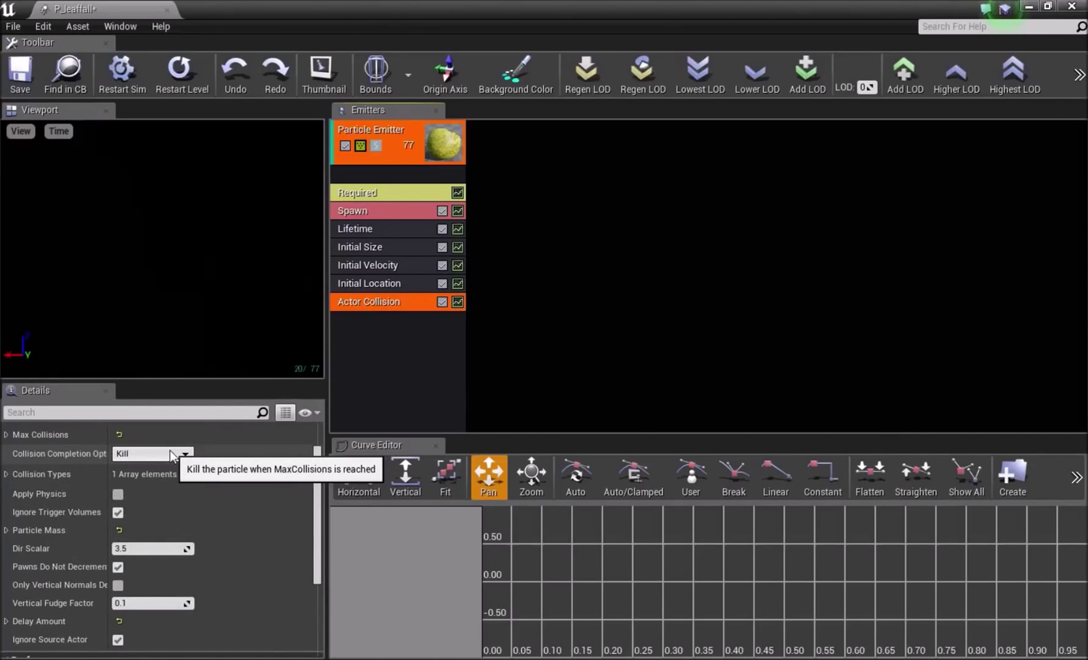
pyautogui.click(366, 355)
# Add an Orbit module and set its Offset Amount Max to 1 on X, Y and Z.
pyautogui.rightClick(378, 344)
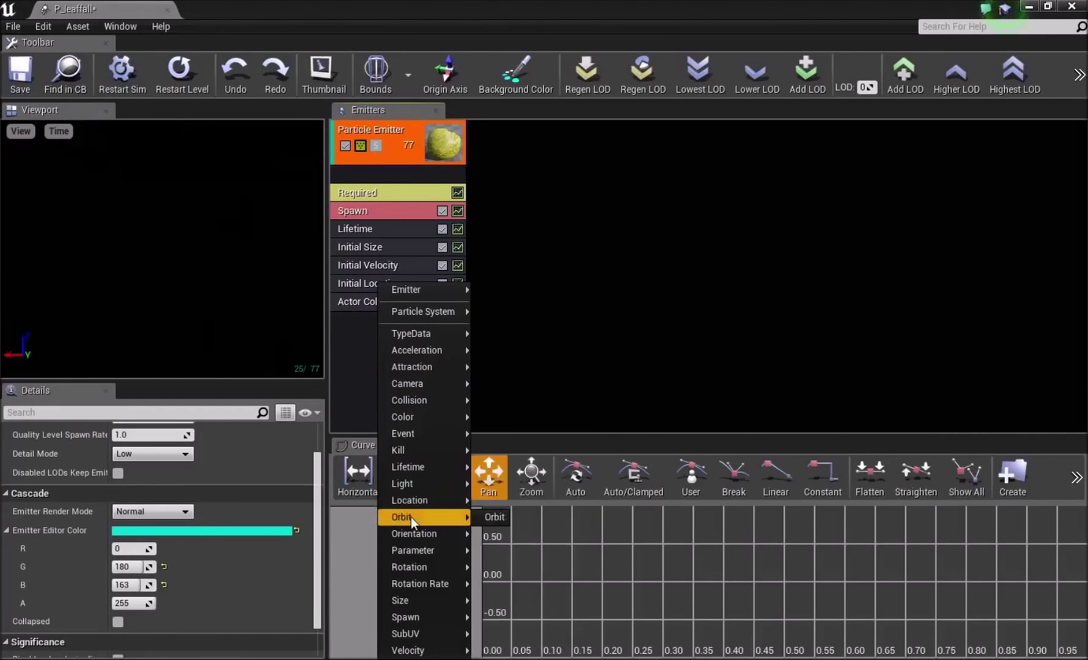
pyautogui.moveTo(411, 517)
pyautogui.click(512, 517)
pyautogui.click(385, 320)
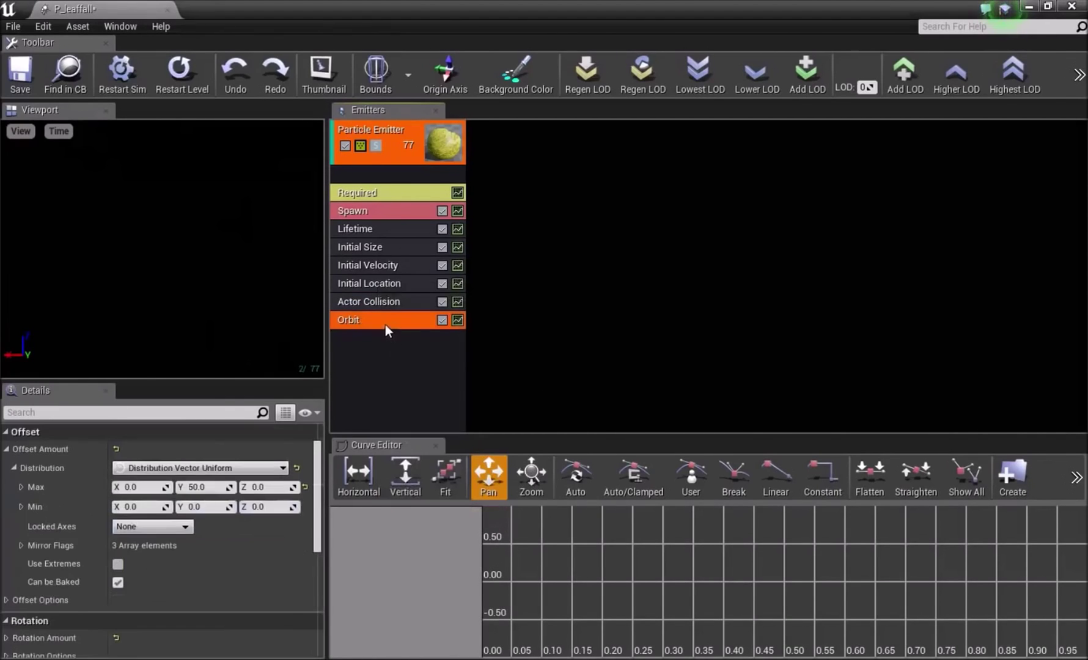
pyautogui.click(145, 486)
pyautogui.write('1')
pyautogui.press('Tab')
pyautogui.write('1')
pyautogui.press('Tab')
pyautogui.write('1')
pyautogui.press('Return')
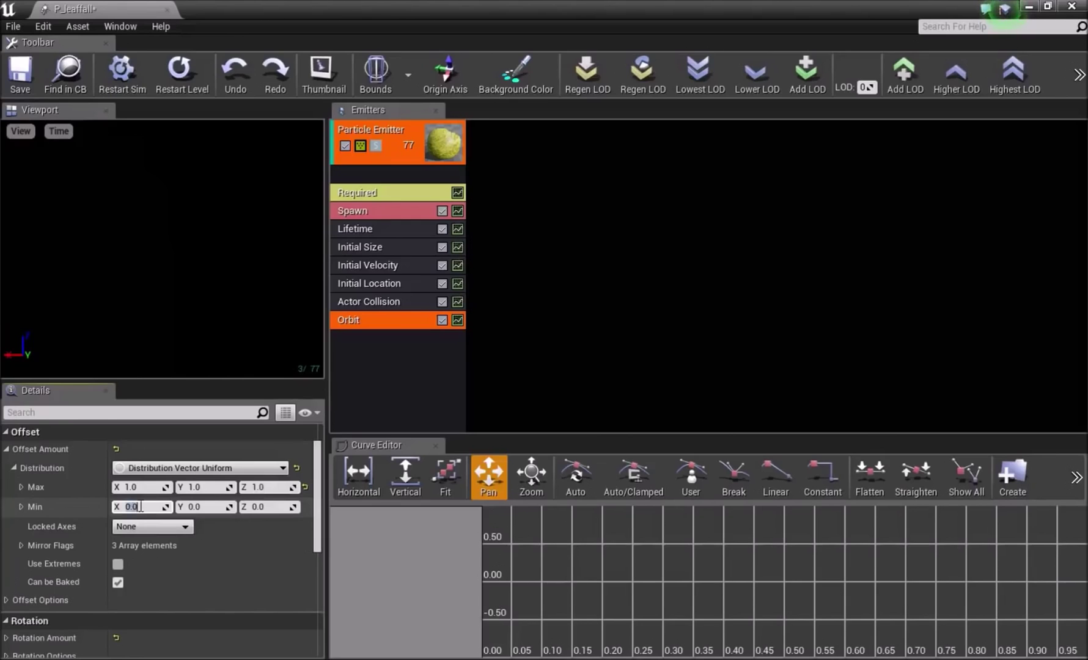
# Set the Orbit module's Offset Amount Min to -1 on X and Y.
pyautogui.click(141, 507)
pyautogui.write('-1')
pyautogui.press('Tab')
pyautogui.write('-1')
pyautogui.press('Tab')
pyautogui.click(408, 396)
# Add an Initial Rotation module and set its Start Rotation minimum to 0.5.
pyautogui.rightClick(383, 346)
pyautogui.moveTo(428, 568)
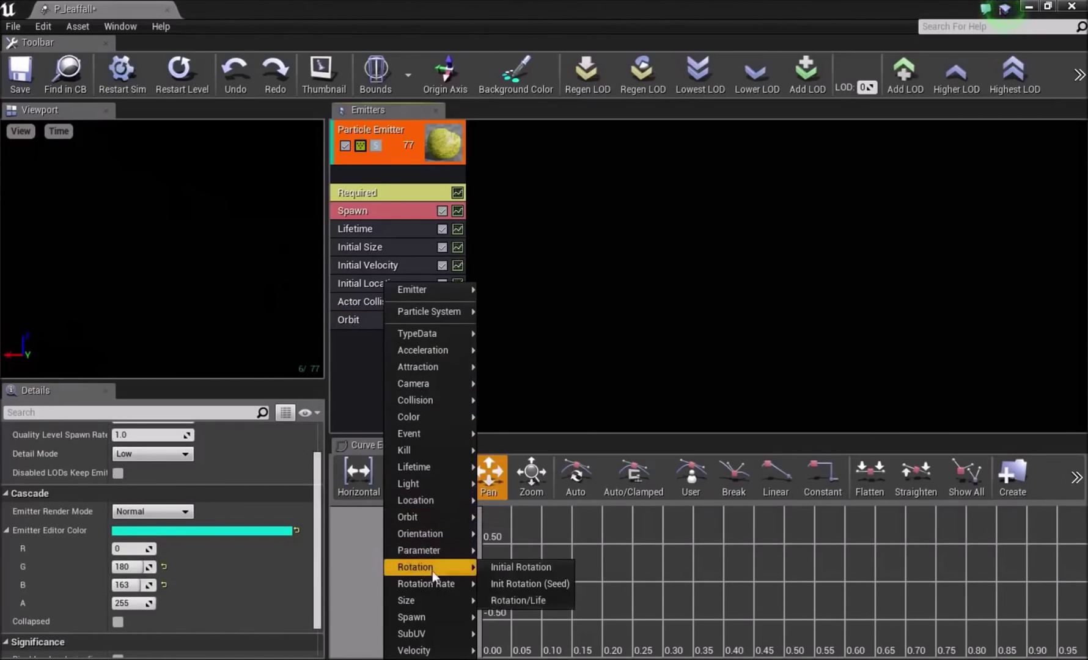
pyautogui.click(516, 567)
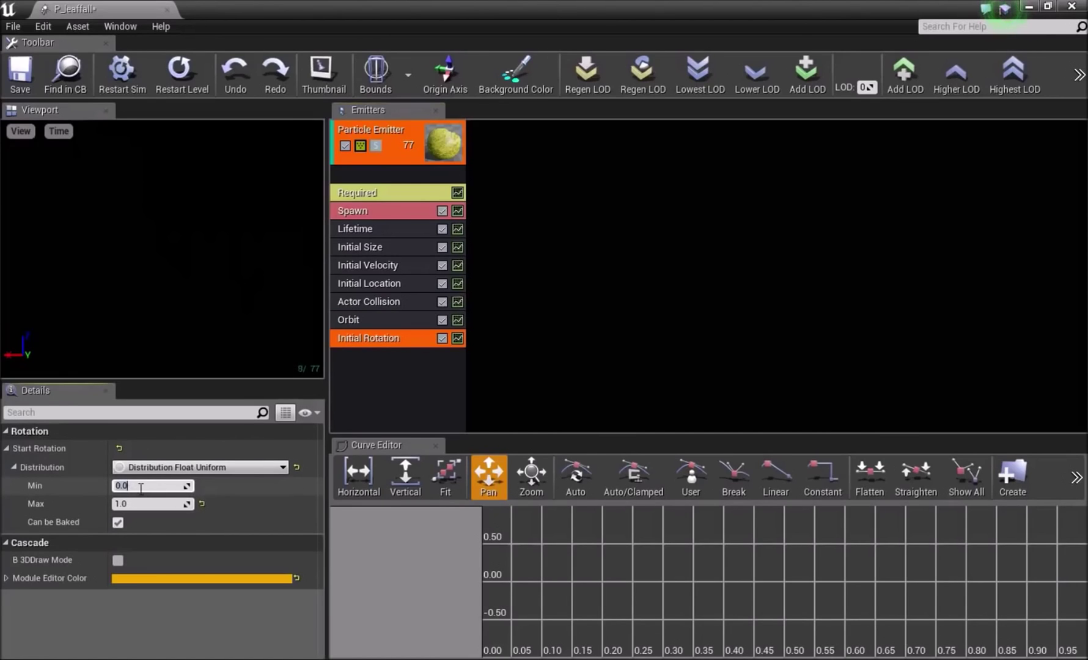
pyautogui.click(141, 487)
pyautogui.write('.5')
pyautogui.press('Tab')
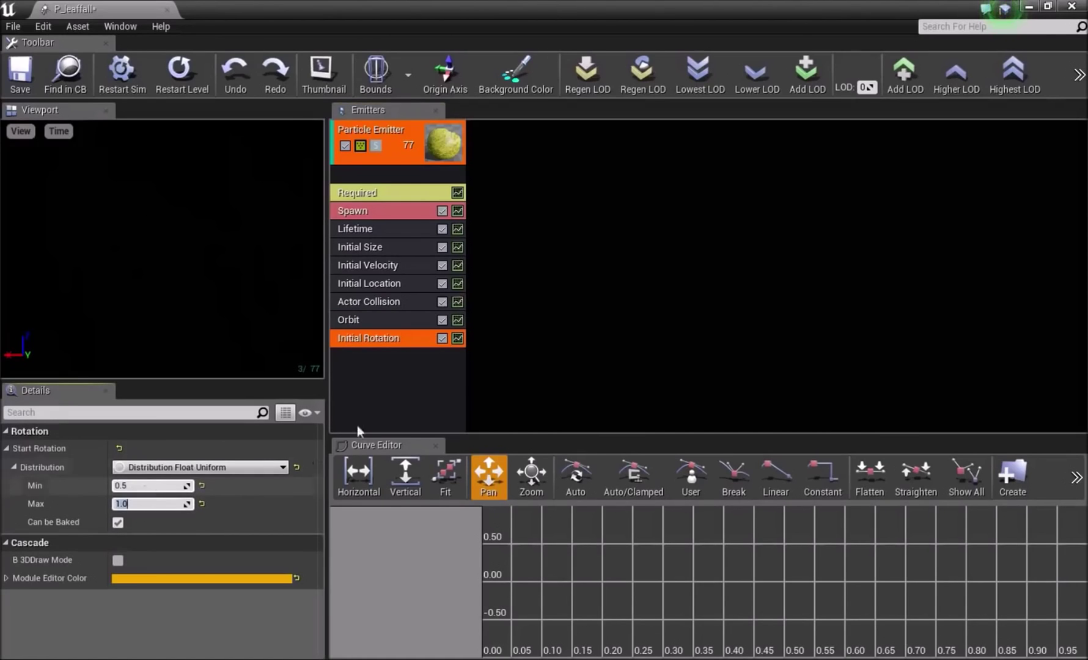
pyautogui.click(391, 381)
# Add an Initial Rotation Rate module to the emitter and open its settings.
pyautogui.rightClick(391, 385)
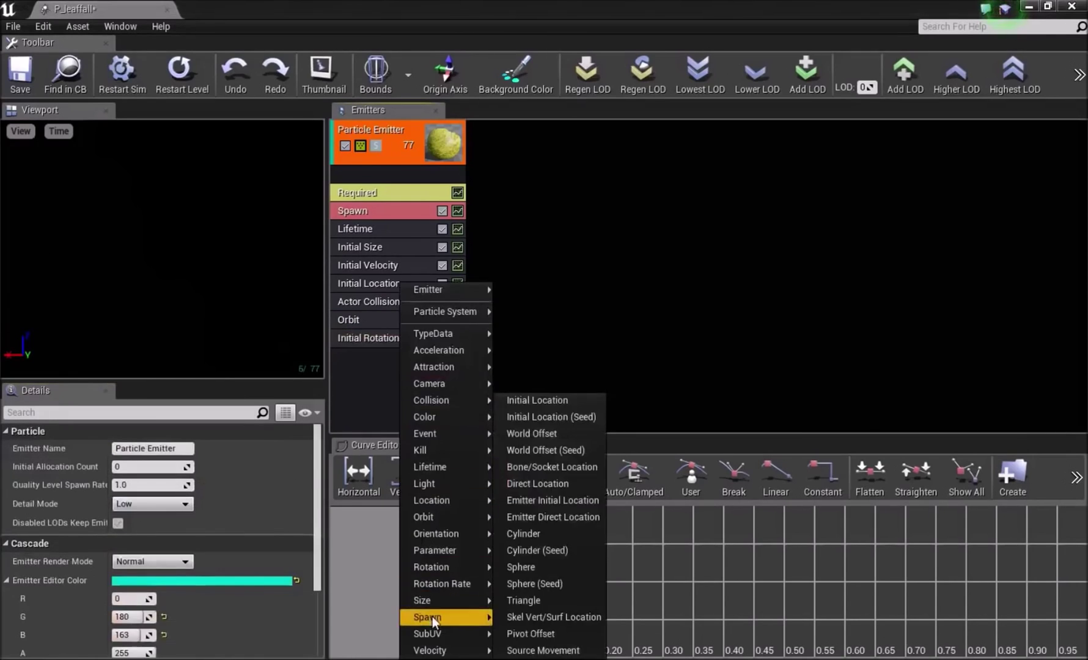
pyautogui.moveTo(439, 583)
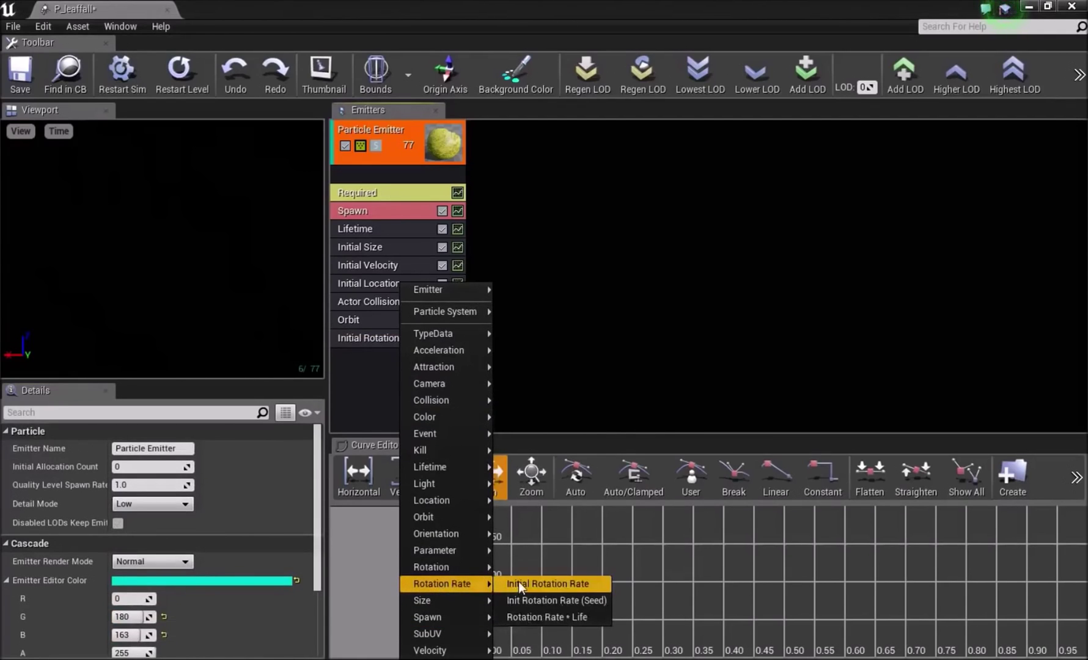
pyautogui.click(549, 581)
pyautogui.click(396, 359)
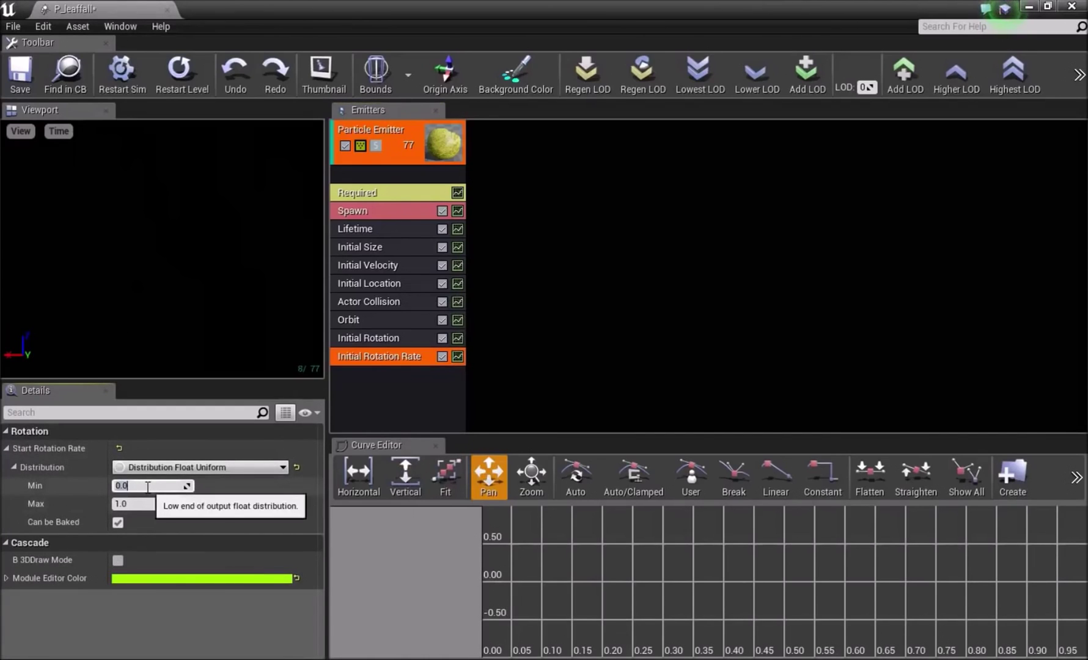
# Return to the level and place the P_leaffall particle system near the trees.
pyautogui.doubleClick(440, 16)
pyautogui.moveTo(227, 178); pyautogui.dragTo(0, 366)
pyautogui.moveTo(251, 568); pyautogui.dragTo(300, 535, button='right')
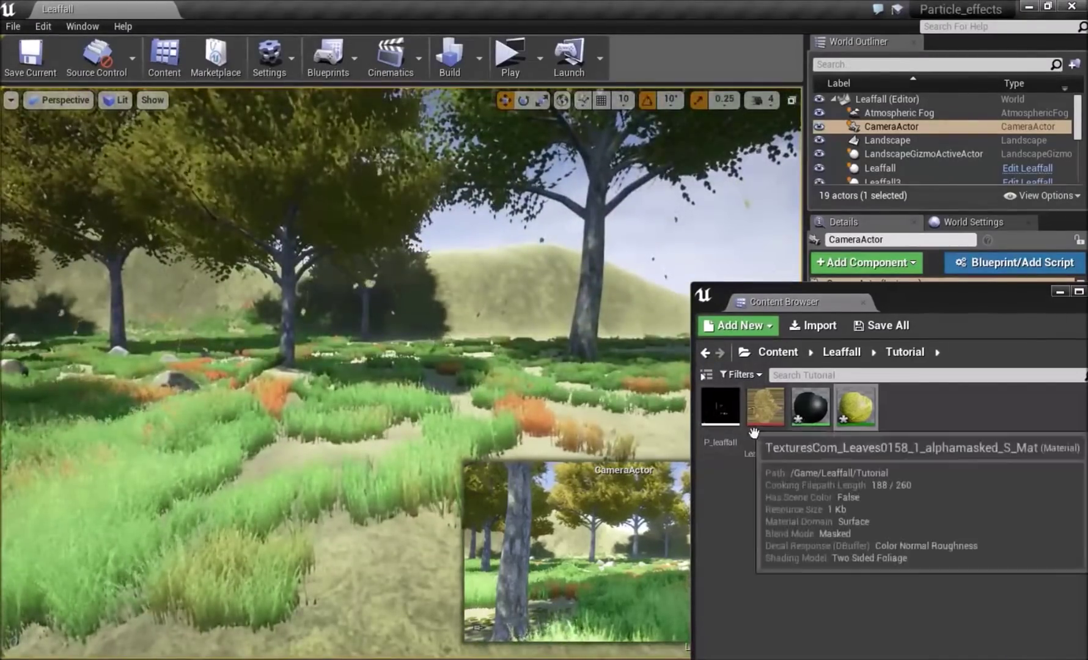
pyautogui.moveTo(720, 408); pyautogui.dragTo(310, 149)
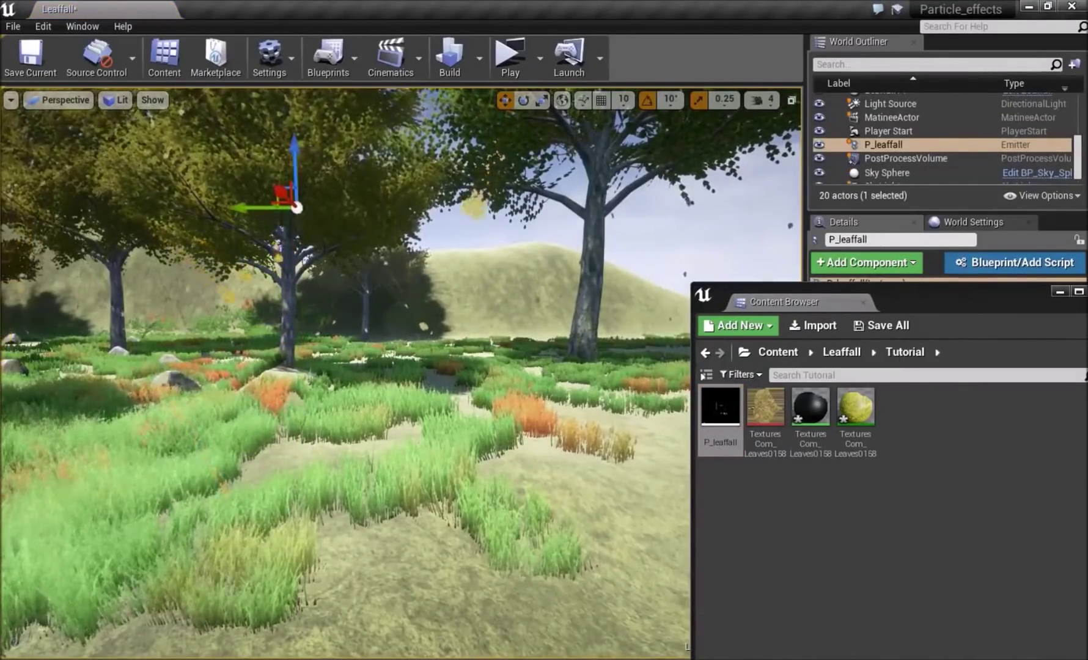
# Deselect the placed P_leaffall emitter and examine its leaves from several viewpoints as they fall onto the landscape.
pyautogui.moveTo(384, 277)
pyautogui.mouseDown(button='right')
pyautogui.moveTo(269, 290)
pyautogui.moveTo(384, 277)
pyautogui.mouseUp(button='right')
pyautogui.moveTo(482, 301); pyautogui.dragTo(70, 261)
pyautogui.moveTo(71, 261); pyautogui.dragTo(45, 256, button='right')
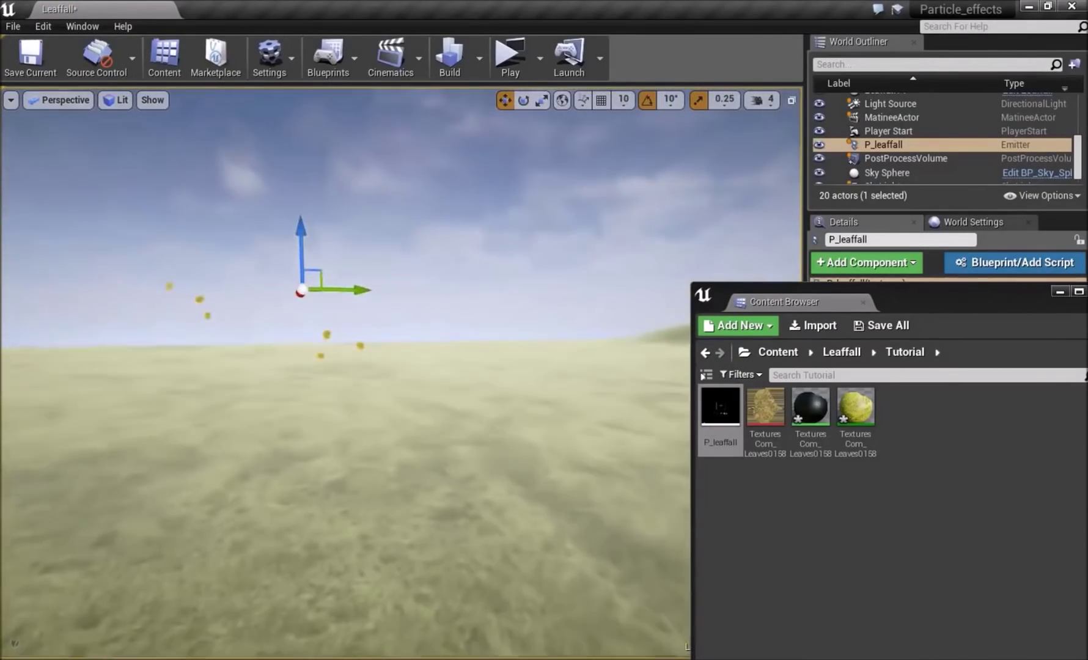
pyautogui.click(332, 313)
pyautogui.moveTo(333, 314); pyautogui.dragTo(272, 306, button='right')
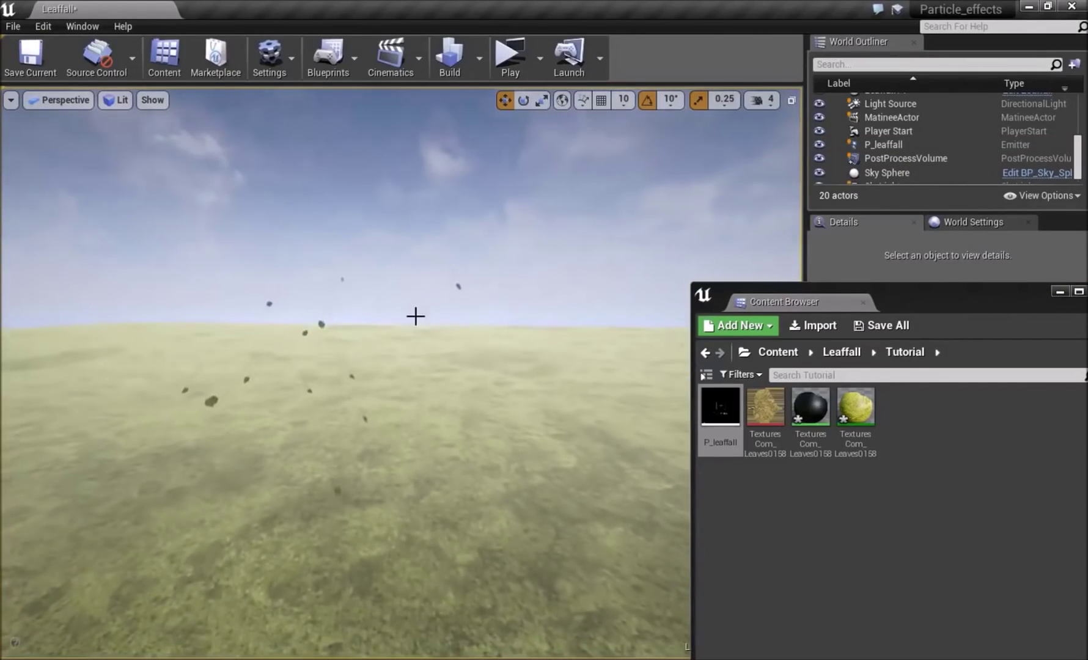
pyautogui.moveTo(415, 316); pyautogui.dragTo(415, 316, button='right')
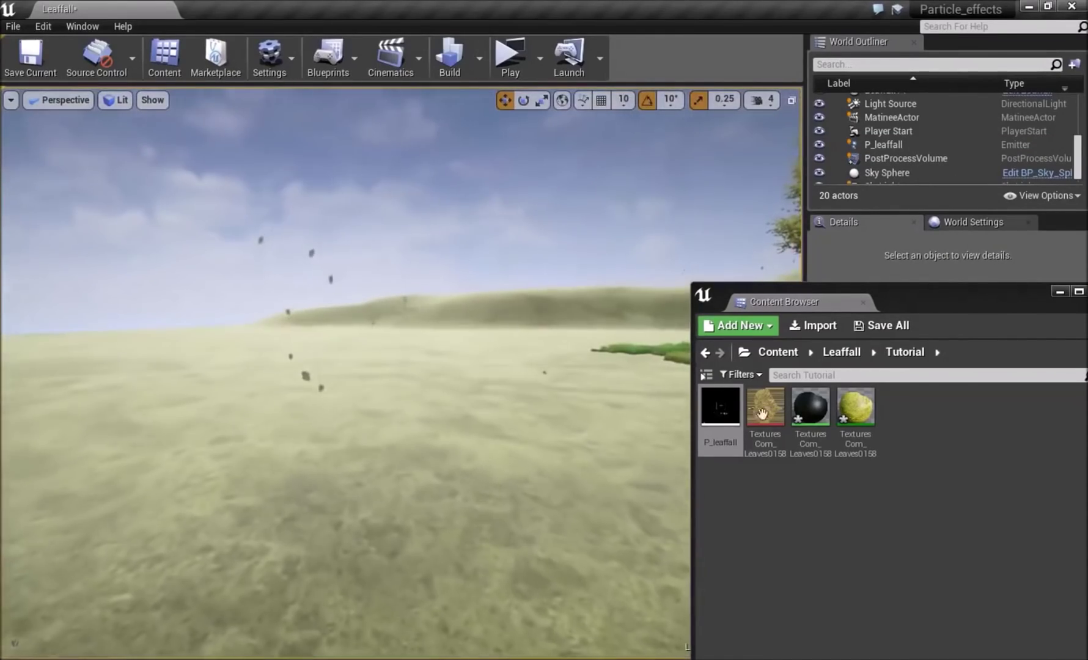
# Create an Actor blueprint class named Leaffall_bp in the Tutorial folder and open it for editing.
pyautogui.rightClick(926, 492)
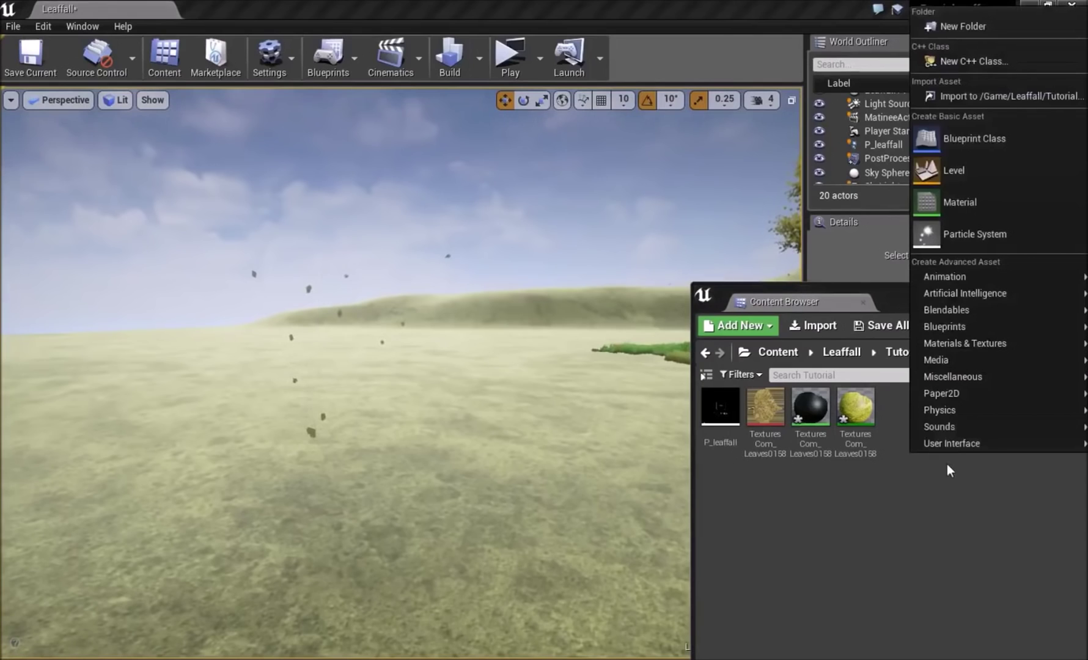
pyautogui.click(957, 142)
pyautogui.click(392, 194)
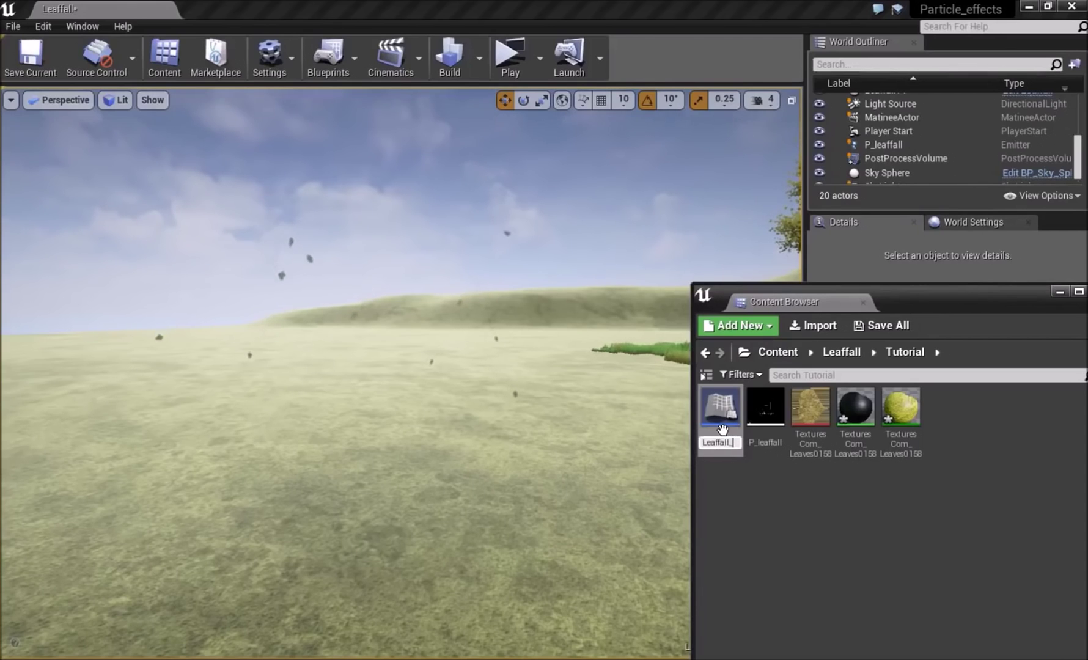
pyautogui.press('Return')
pyautogui.moveTo(573, 231); pyautogui.dragTo(711, 165)
pyautogui.doubleClick(655, 153)
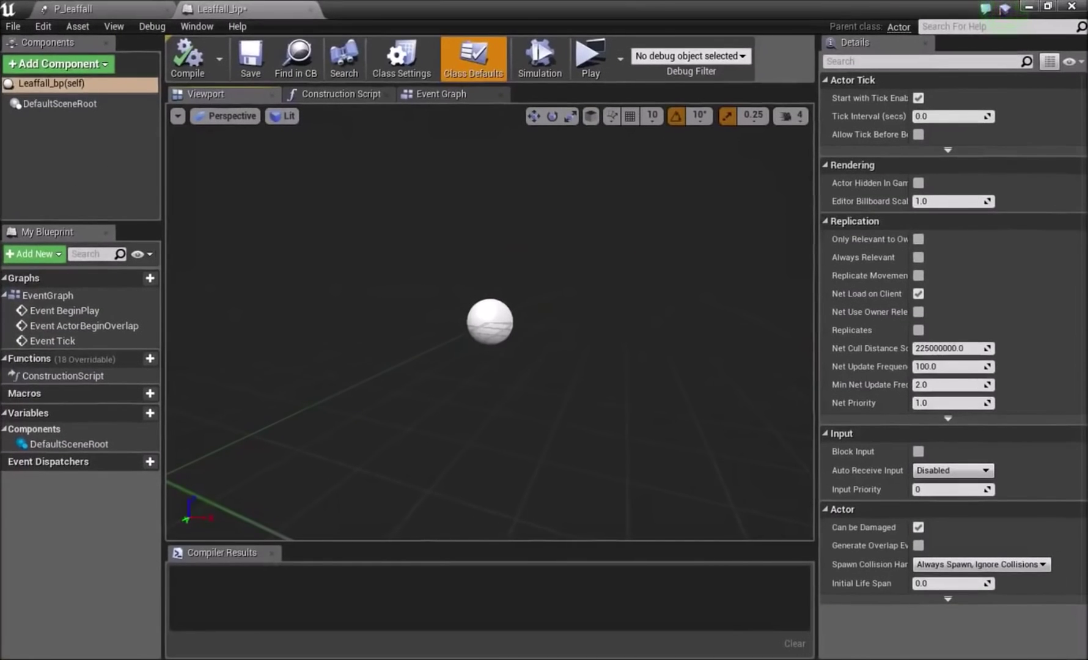
# Add the P_leaffall particle system as a component of the Leaffall_bp blueprint.
pyautogui.moveTo(670, 302); pyautogui.dragTo(696, 296)
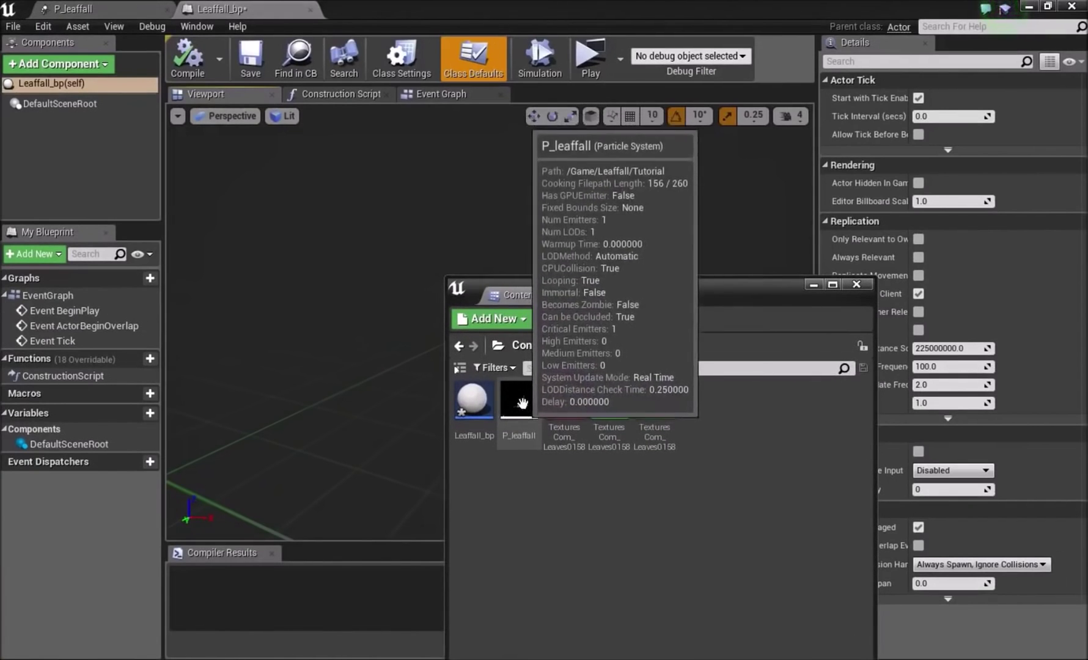
pyautogui.moveTo(520, 402); pyautogui.dragTo(83, 146)
pyautogui.moveTo(692, 288); pyautogui.dragTo(0, 282)
pyautogui.press('Return')
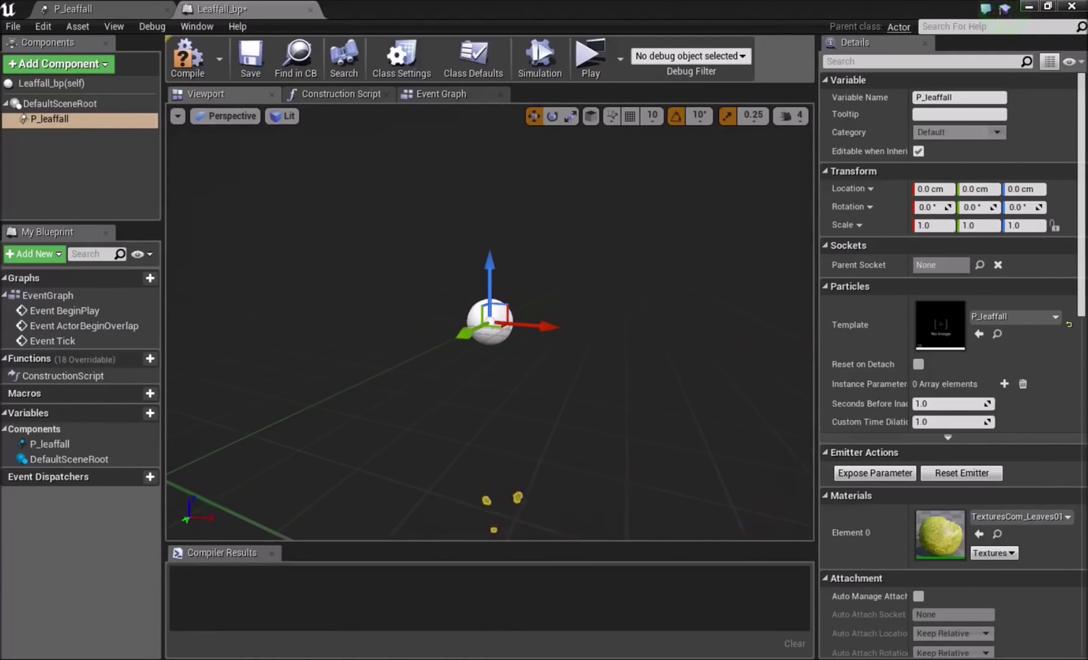
pyautogui.moveTo(257, 654); pyautogui.dragTo(116, 184)
pyautogui.click(477, 303)
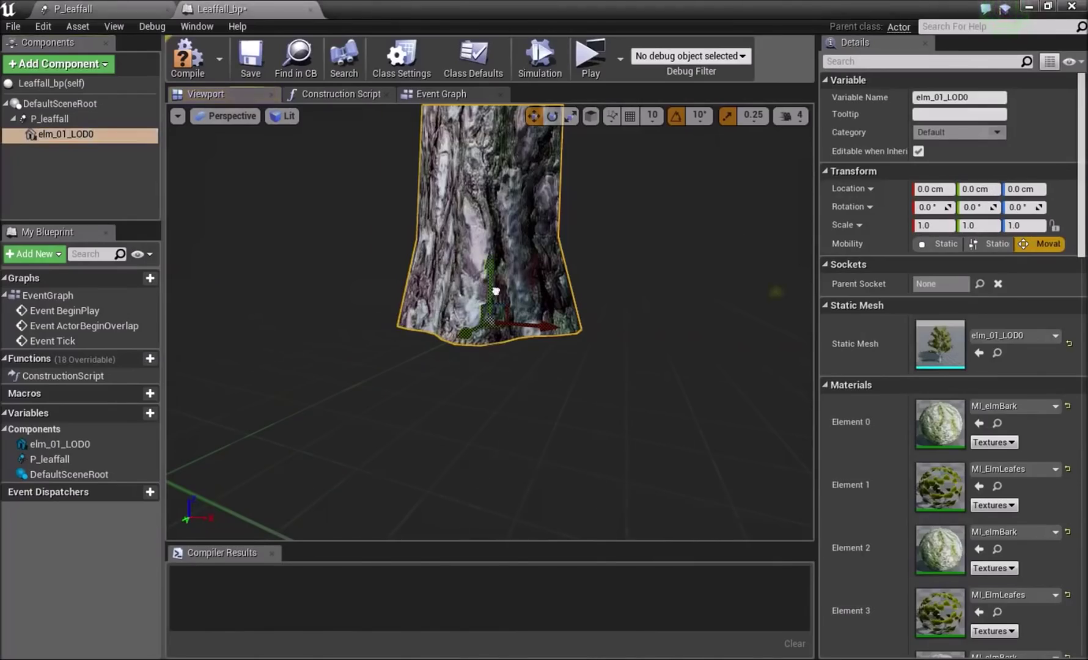
pyautogui.moveTo(496, 292); pyautogui.dragTo(421, 299, button='right')
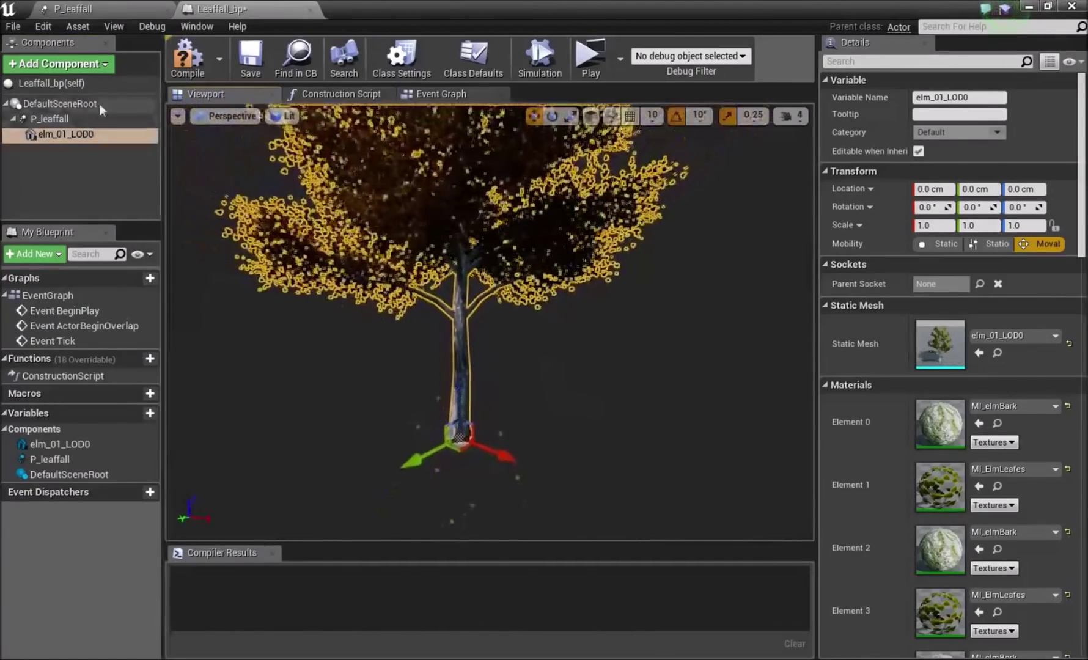
pyautogui.click(72, 116)
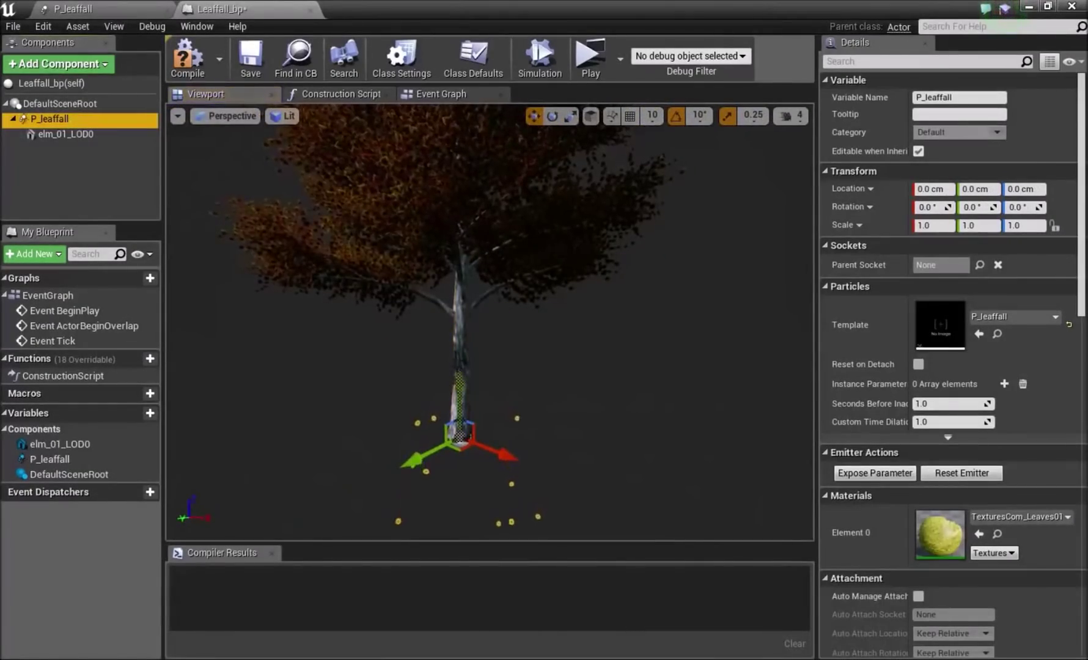
pyautogui.moveTo(457, 425); pyautogui.dragTo(422, 301)
pyautogui.hotkey('ctrl', 'z')
pyautogui.click(66, 136)
pyautogui.press('Delete')
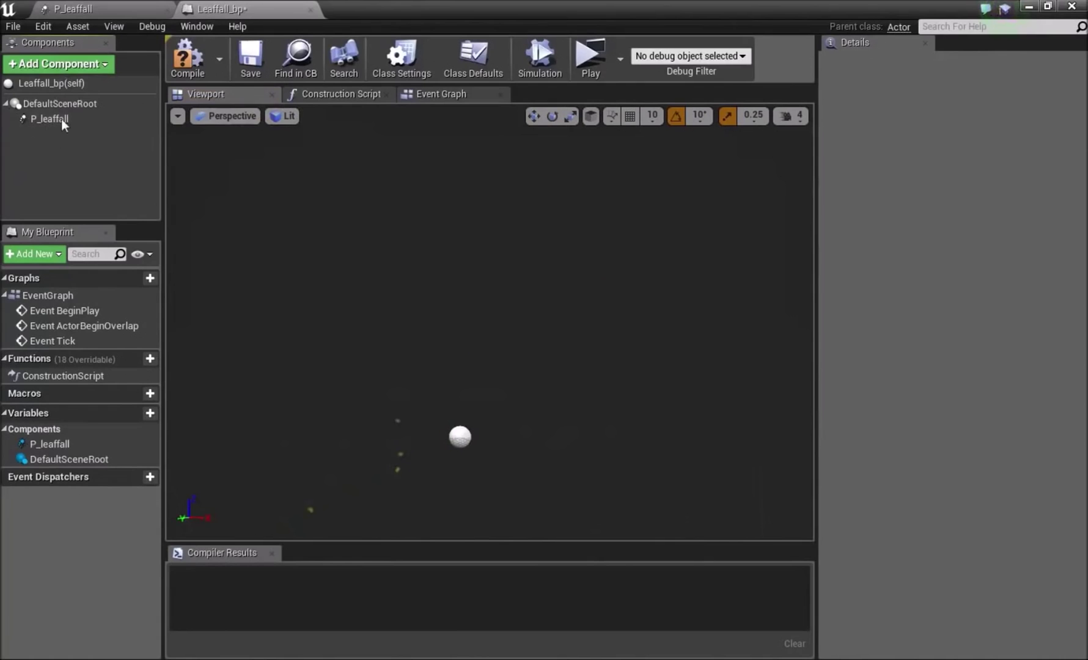
# Add the elm_01_LOD0 tree mesh as a component directly under DefaultSceneRoot, keeping its default name.
pyautogui.click(69, 103)
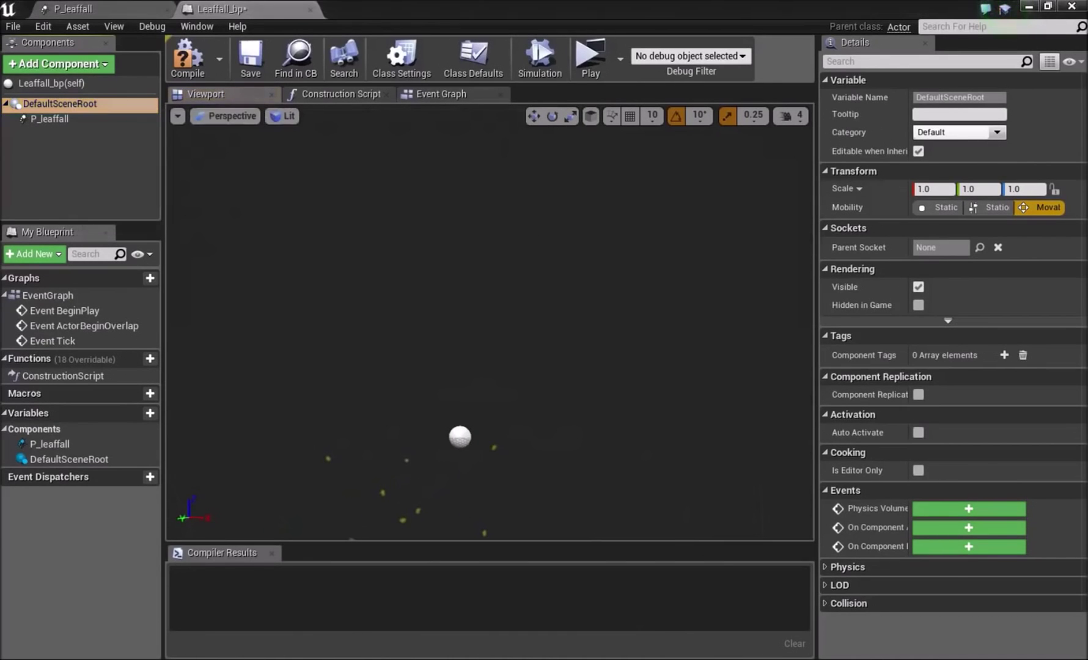
pyautogui.moveTo(550, 444); pyautogui.dragTo(487, 421)
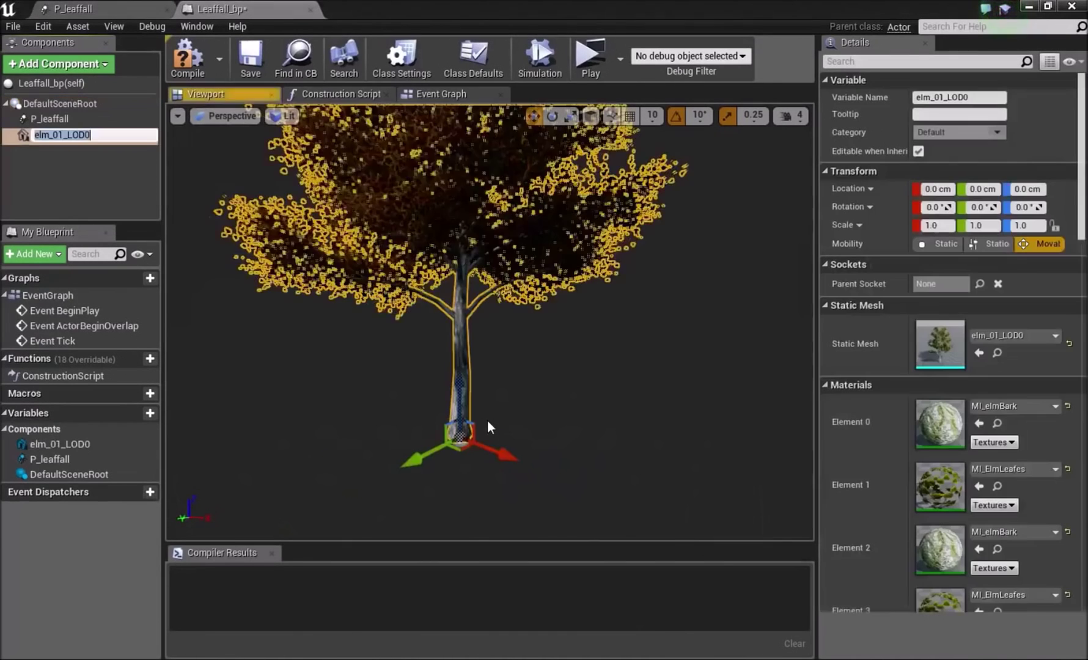
pyautogui.click(70, 179)
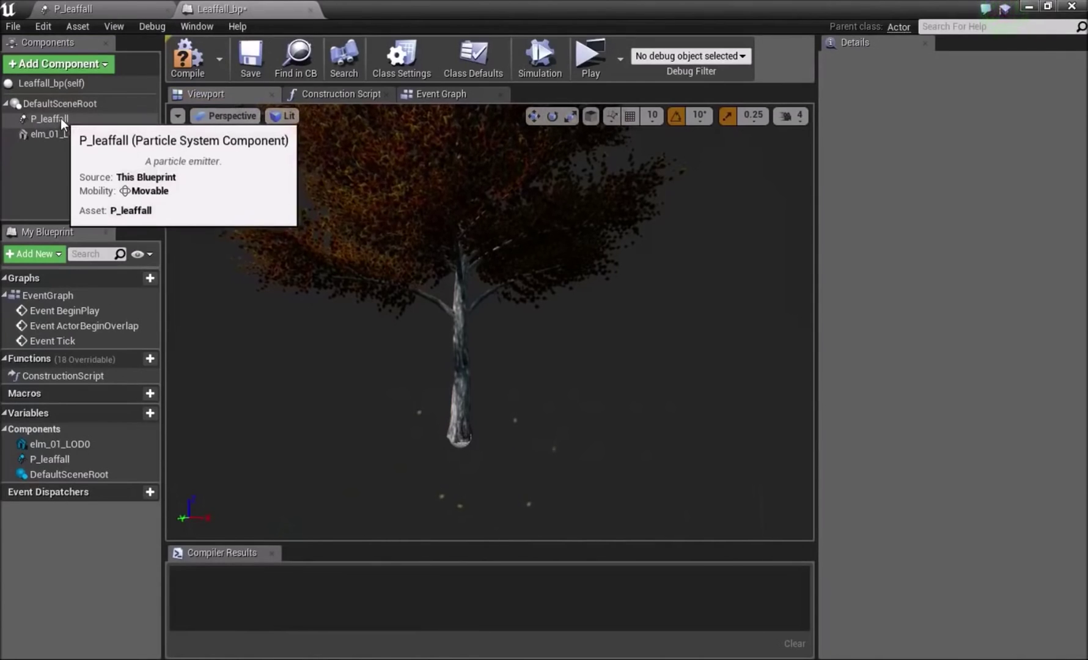
# Raise the P_leaffall component along the trunk into the tree's crown, to a height of about 746 cm.
pyautogui.click(59, 120)
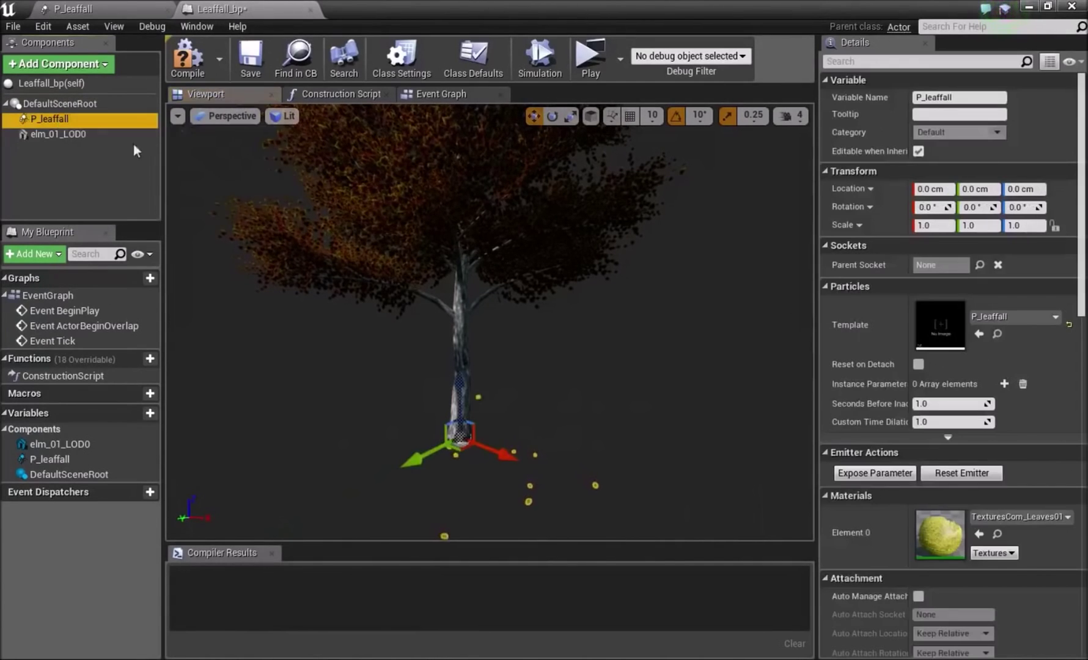
pyautogui.moveTo(457, 380); pyautogui.dragTo(454, 326)
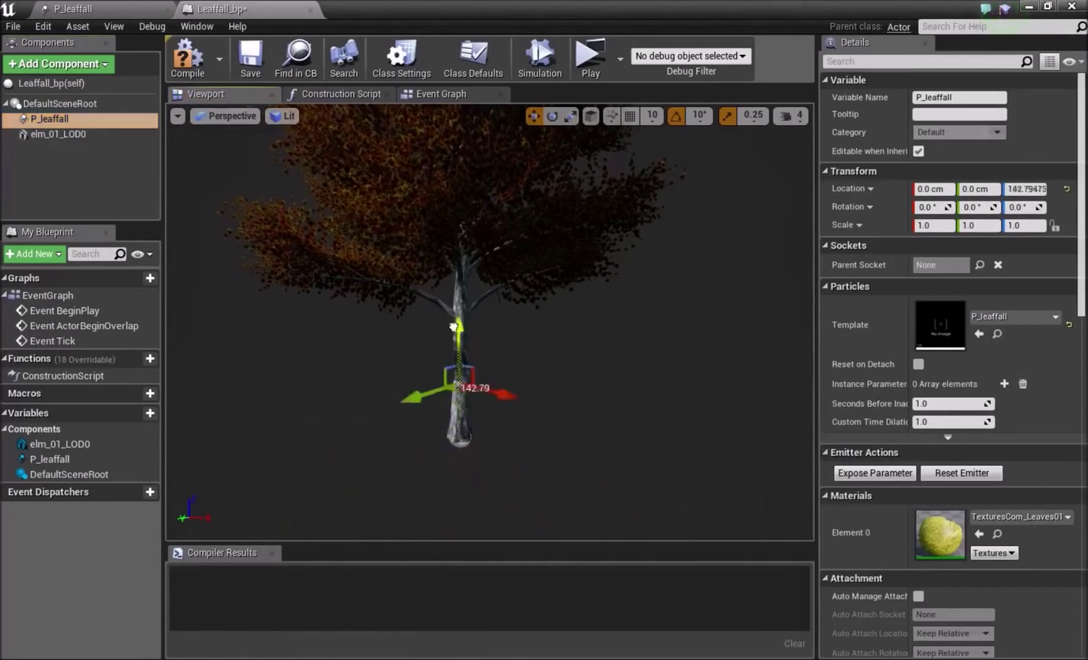
pyautogui.moveTo(489, 323); pyautogui.dragTo(492, 299, button='right')
pyautogui.moveTo(418, 429); pyautogui.dragTo(493, 415, button='right')
pyautogui.click(463, 446)
pyautogui.moveTo(541, 379); pyautogui.dragTo(642, 443, button='right')
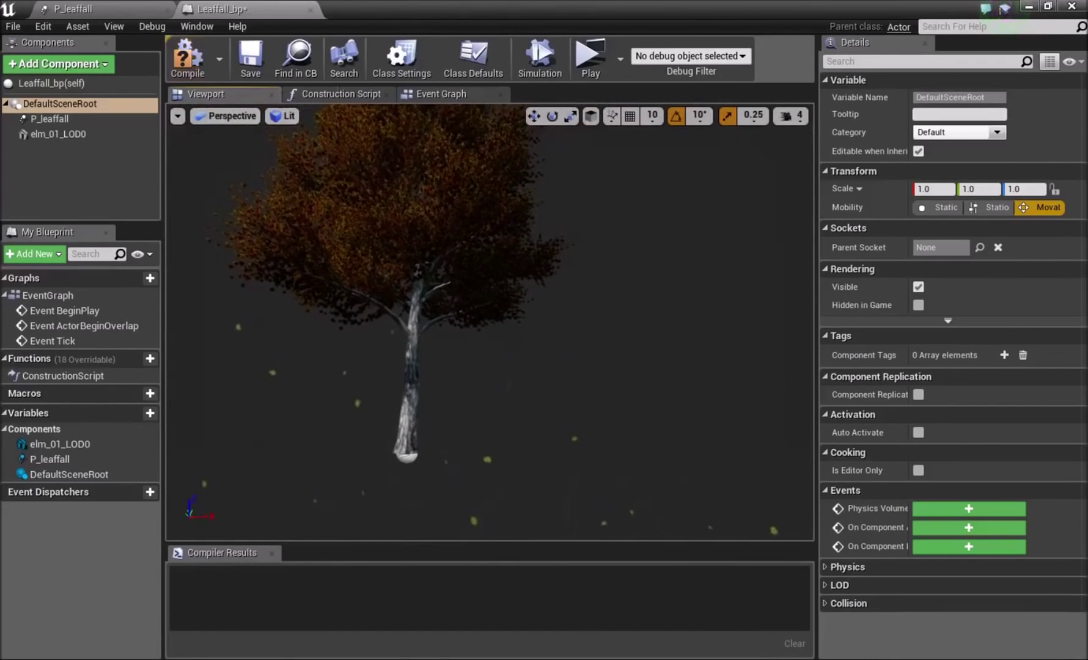
pyautogui.click(73, 121)
pyautogui.moveTo(421, 209); pyautogui.dragTo(421, 209)
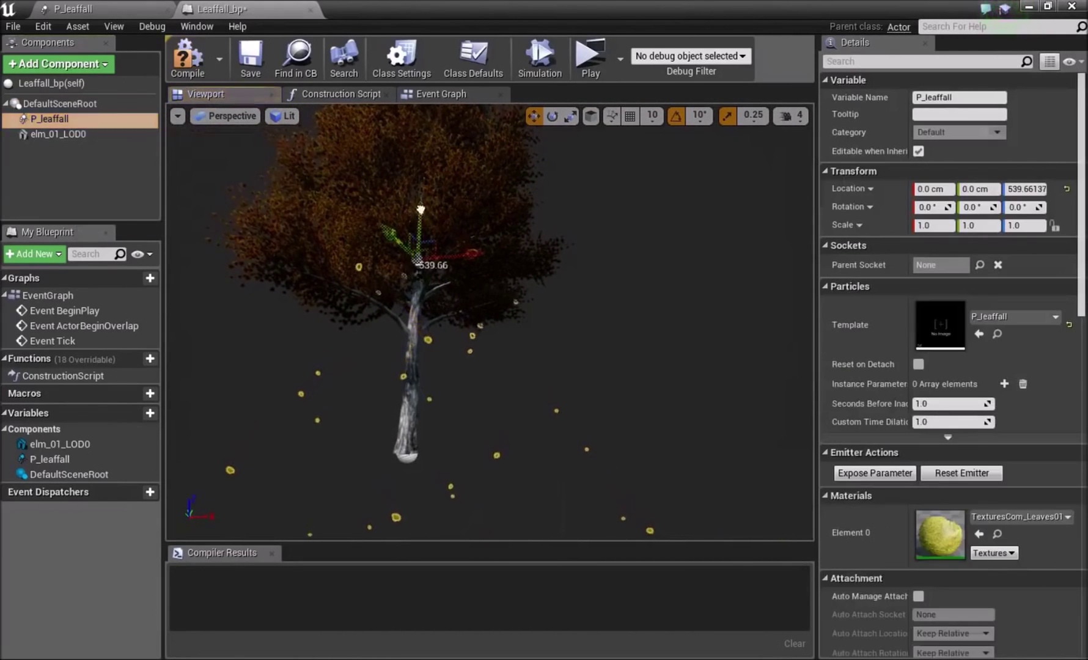
pyautogui.moveTo(428, 257)
pyautogui.mouseDown(button='right')
pyautogui.moveTo(425, 324)
pyautogui.moveTo(422, 263)
pyautogui.mouseUp(button='right')
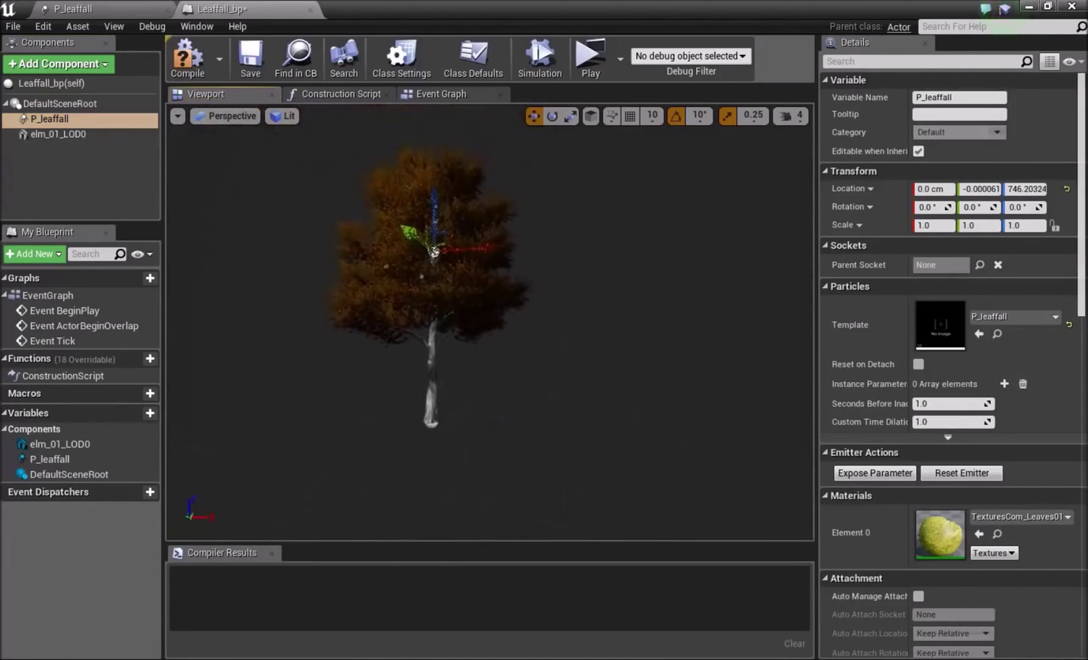
# Deselect the P_leaffall component, compile the Leaffall_bp blueprint and return to the level.
pyautogui.click(60, 103)
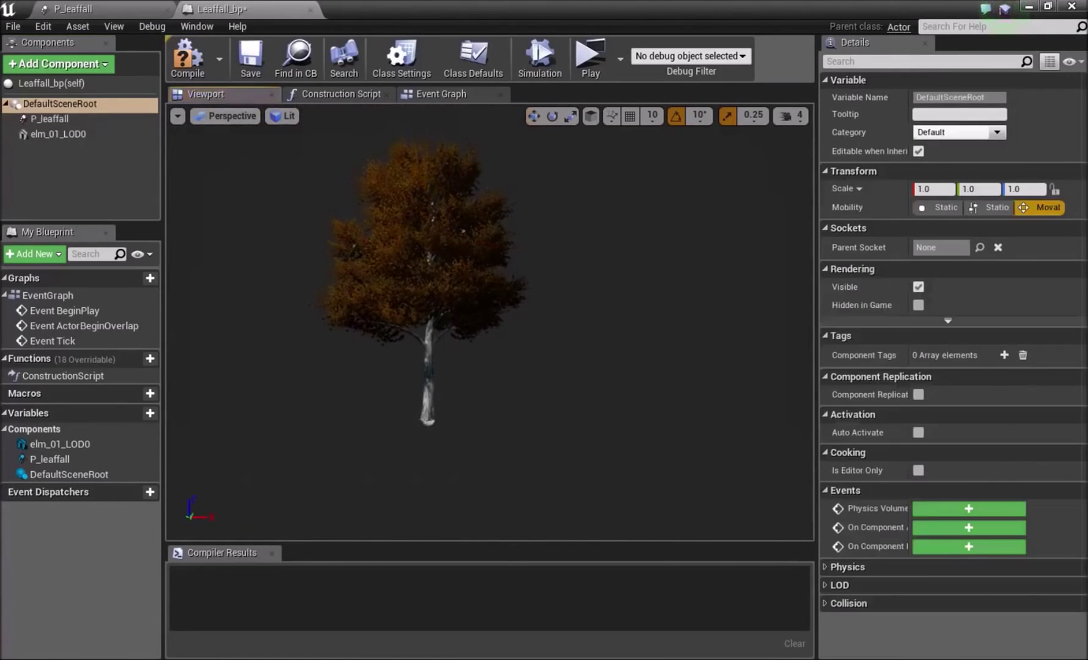
pyautogui.moveTo(428, 287); pyautogui.dragTo(416, 262, button='right')
pyautogui.click(188, 59)
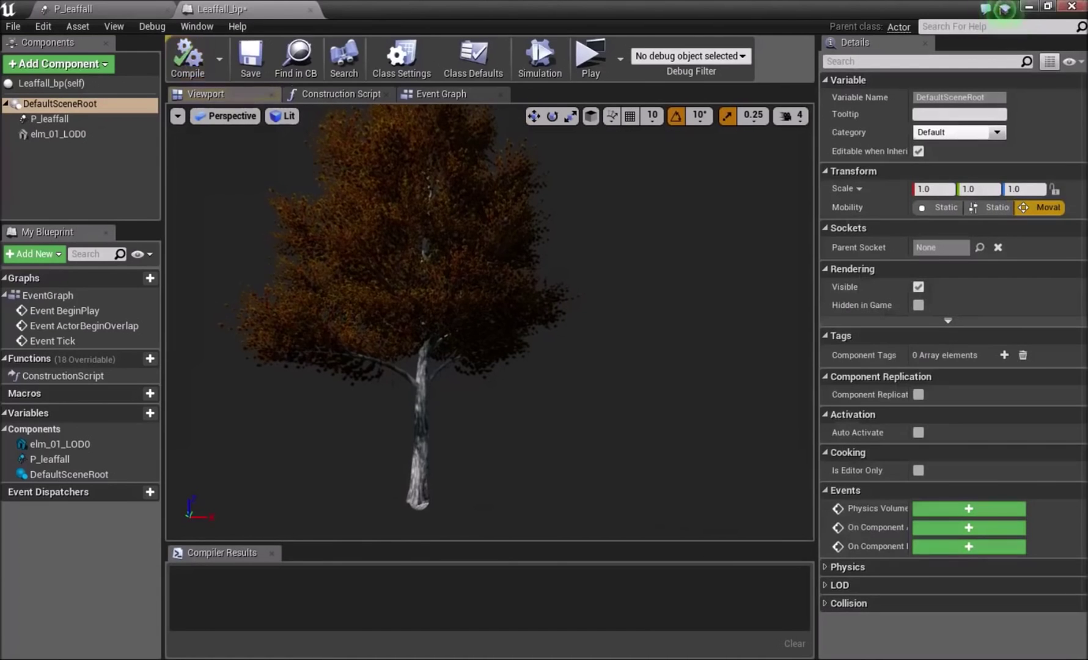
pyautogui.click(1027, 7)
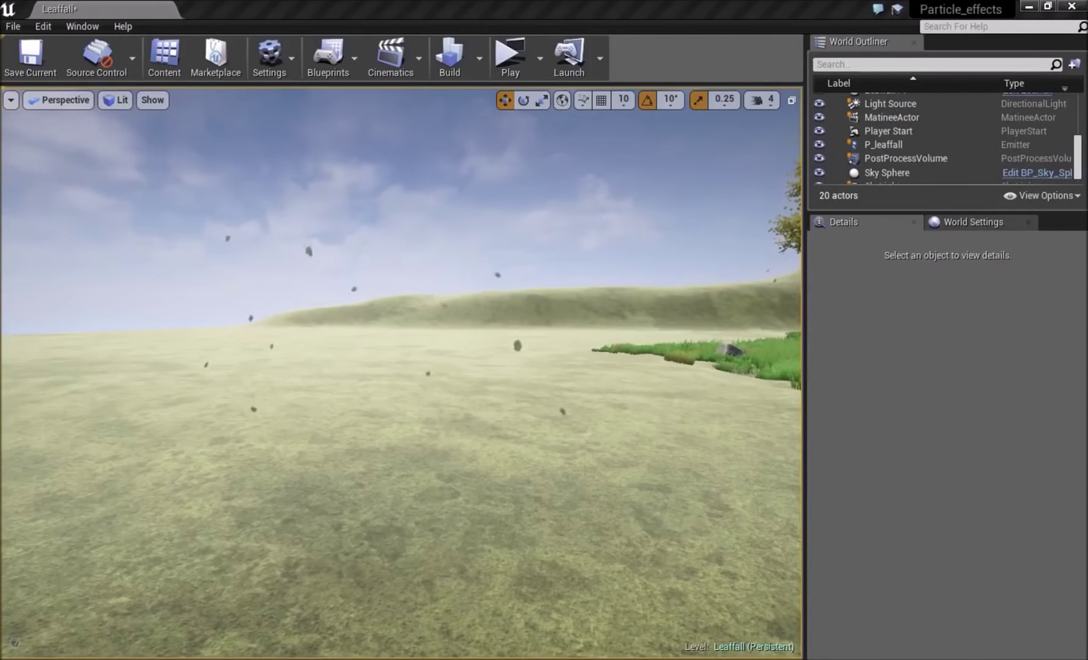
# Place the Leaffall_bp tree on the open ground of the level and deselect it.
pyautogui.moveTo(2, 269); pyautogui.dragTo(735, 268)
pyautogui.click(373, 345)
pyautogui.moveTo(541, 363); pyautogui.dragTo(73, 565)
pyautogui.moveTo(264, 475); pyautogui.dragTo(316, 336, button='right')
pyautogui.press('Escape')
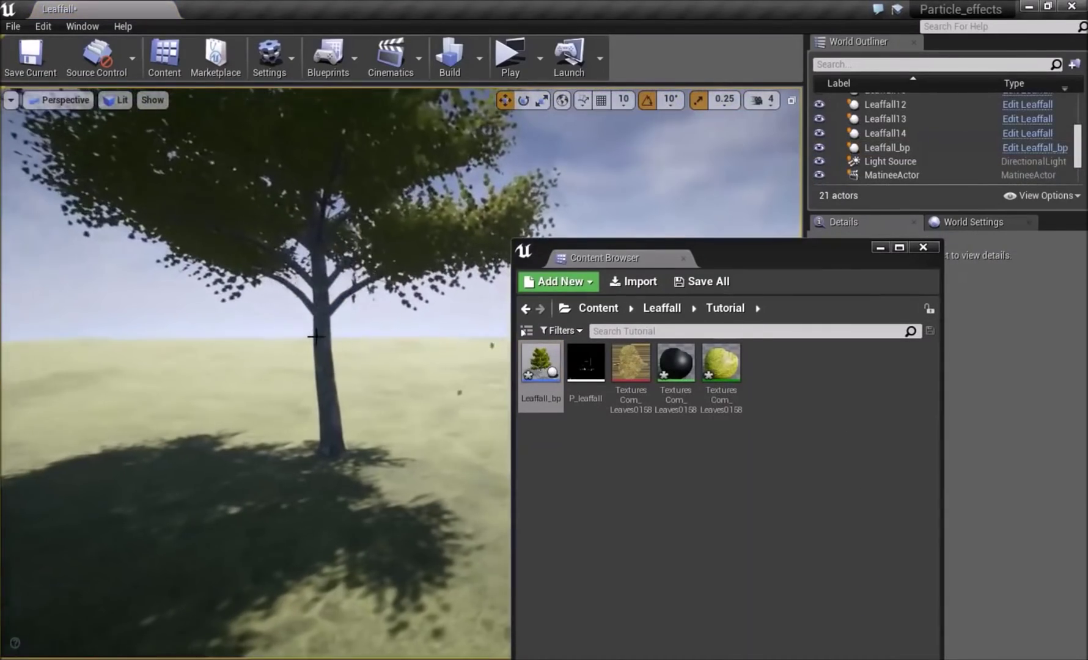
# Examine the placed Leaffall_bp tree and its falling leaves, and the leaves lying on the ground near the grass.
pyautogui.click(324, 379)
pyautogui.moveTo(389, 456); pyautogui.dragTo(168, 462)
pyautogui.press('Escape')
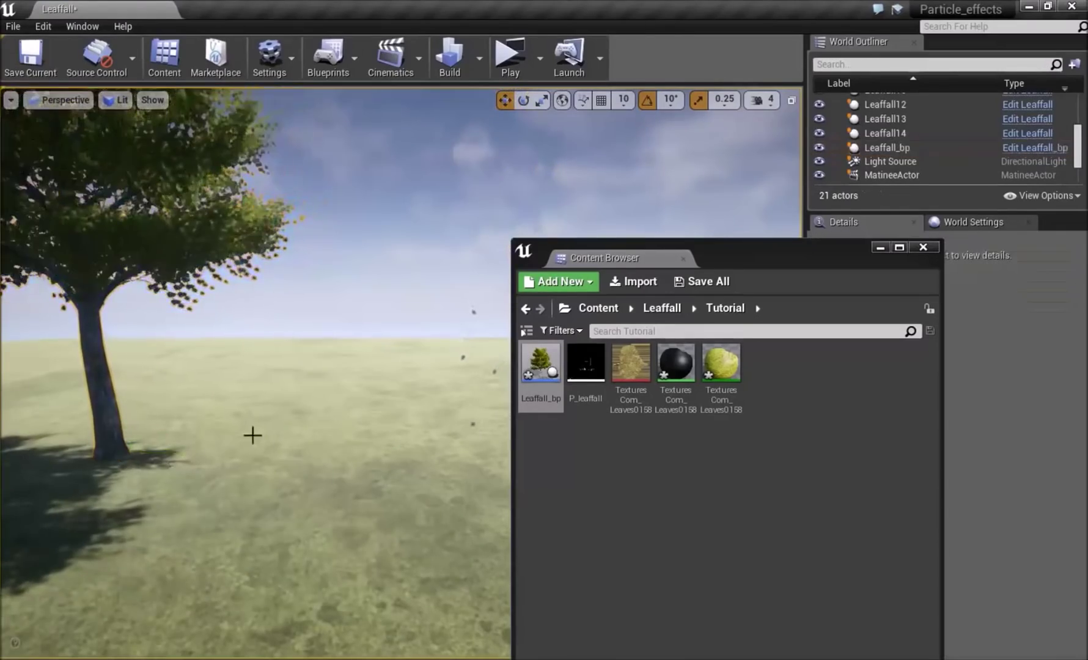
pyautogui.moveTo(252, 435); pyautogui.dragTo(184, 413, button='right')
pyautogui.press('w')
pyautogui.moveTo(252, 435); pyautogui.dragTo(253, 435, button='right')
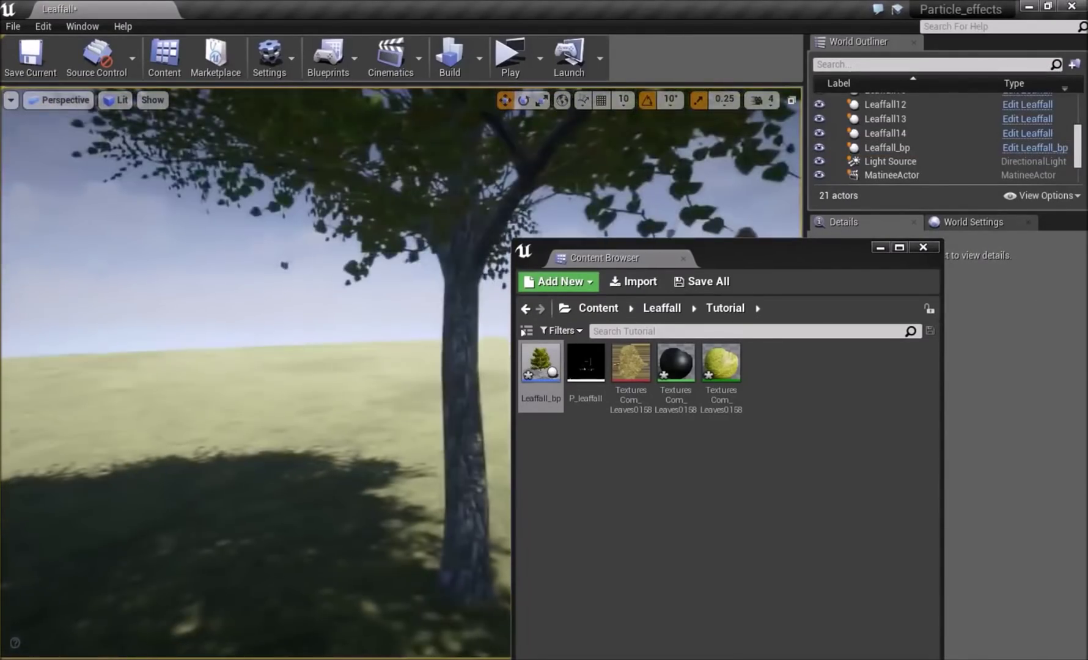
pyautogui.moveTo(320, 404); pyautogui.dragTo(343, 403, button='right')
pyautogui.moveTo(163, 361); pyautogui.dragTo(147, 391, button='right')
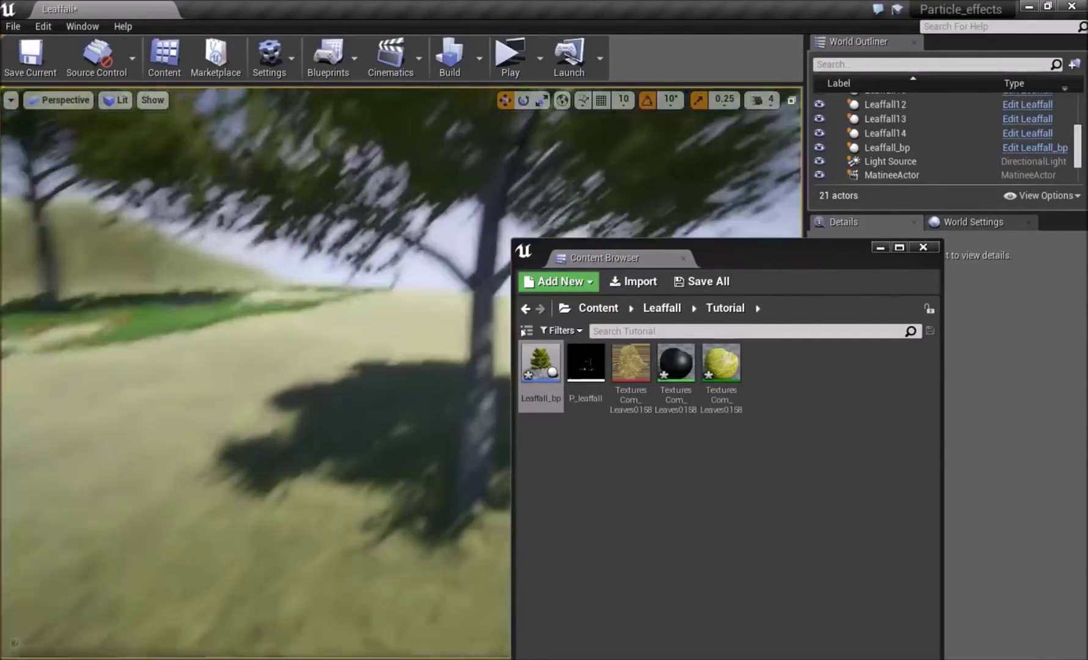
pyautogui.moveTo(253, 435); pyautogui.dragTo(252, 435, button='right')
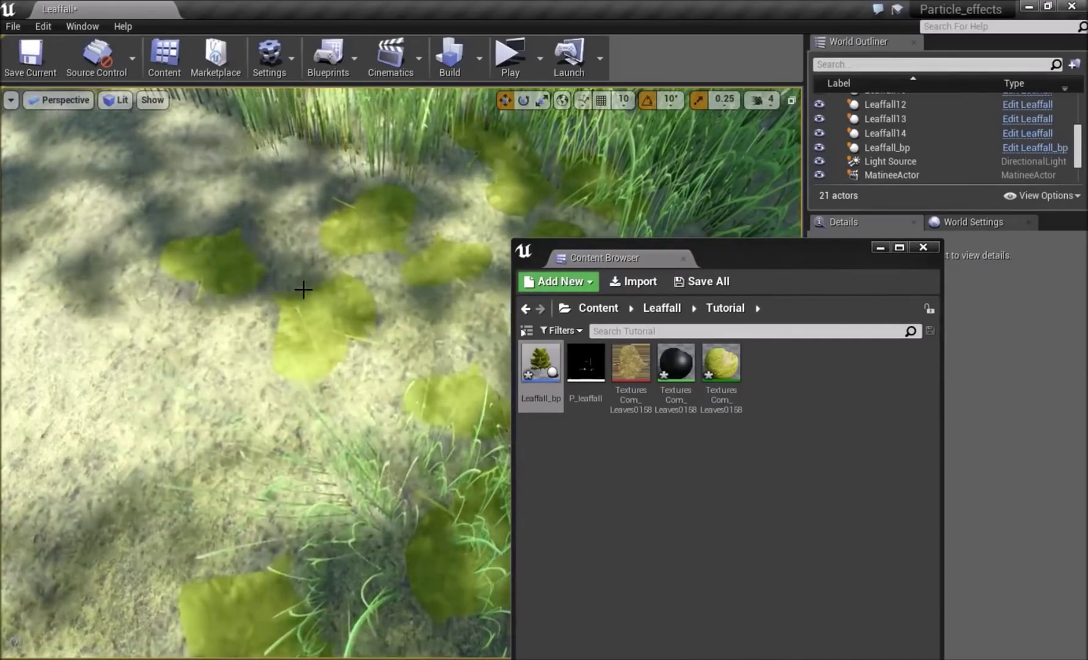
pyautogui.moveTo(303, 290)
pyautogui.mouseDown(button='right')
pyautogui.moveTo(318, 226)
pyautogui.moveTo(269, 232)
pyautogui.moveTo(303, 290)
pyautogui.mouseUp(button='right')
pyautogui.click(348, 405)
pyautogui.moveTo(337, 328); pyautogui.dragTo(337, 275, button='right')
# Inspect the Ground_leaves_ texture from the Leaffall folder and return to the level.
pyautogui.click(650, 501)
pyautogui.click(662, 309)
pyautogui.doubleClick(593, 369)
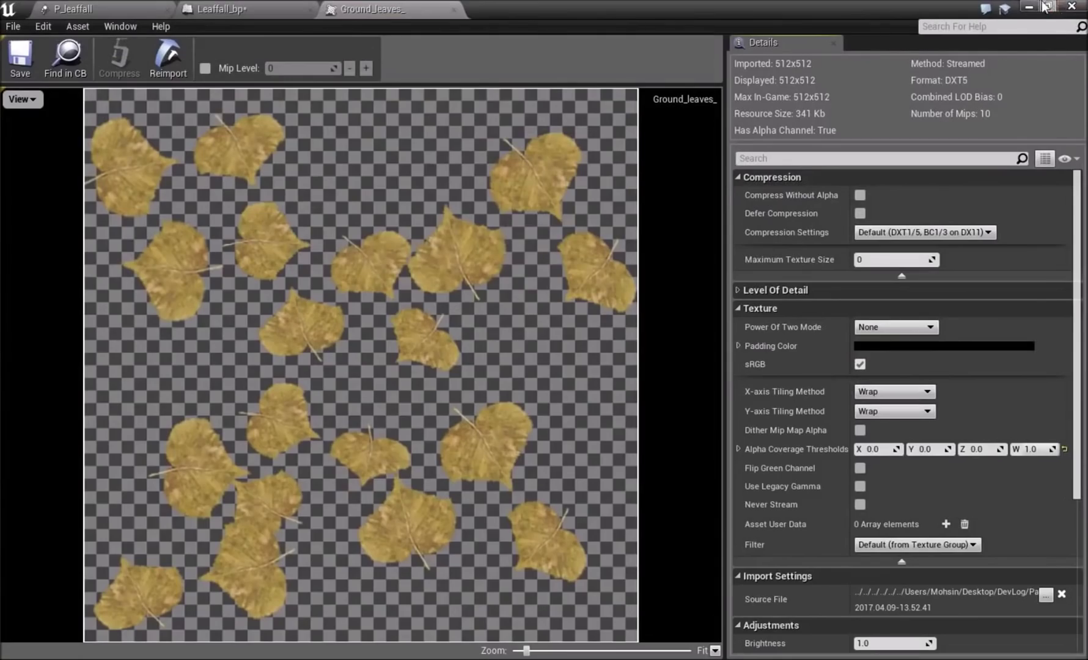
pyautogui.click(1029, 6)
# Inspect the SImple_plane static mesh from the Leaffall folder and return to the level.
pyautogui.doubleClick(815, 370)
pyautogui.scroll(-6, 473, 318)
pyautogui.moveTo(61, 157); pyautogui.dragTo(61, 158)
pyautogui.click(1028, 7)
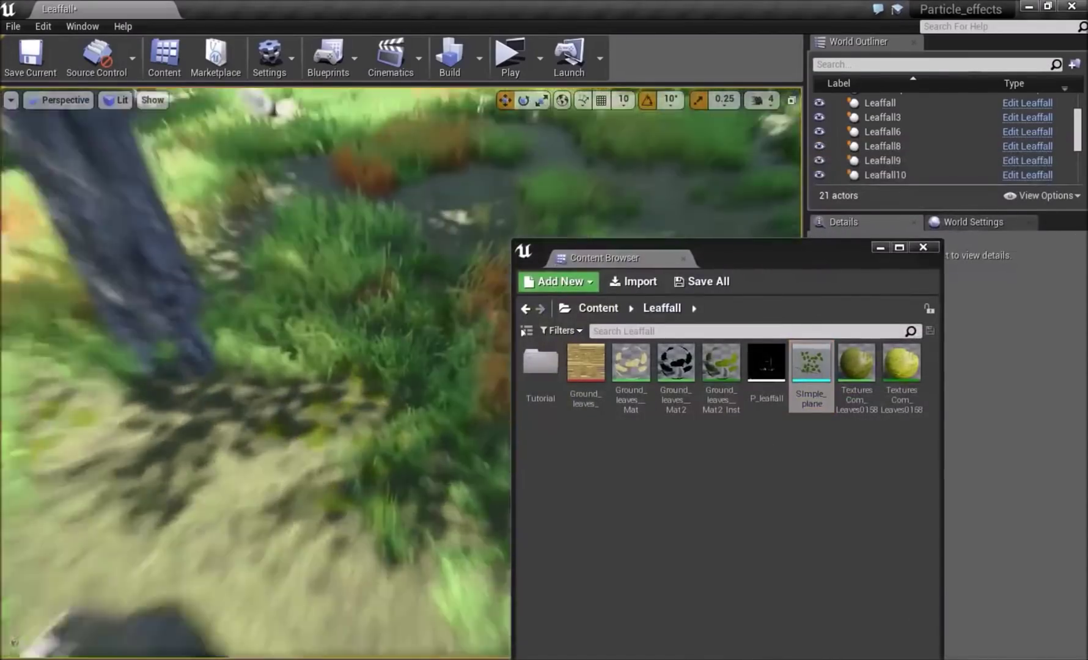